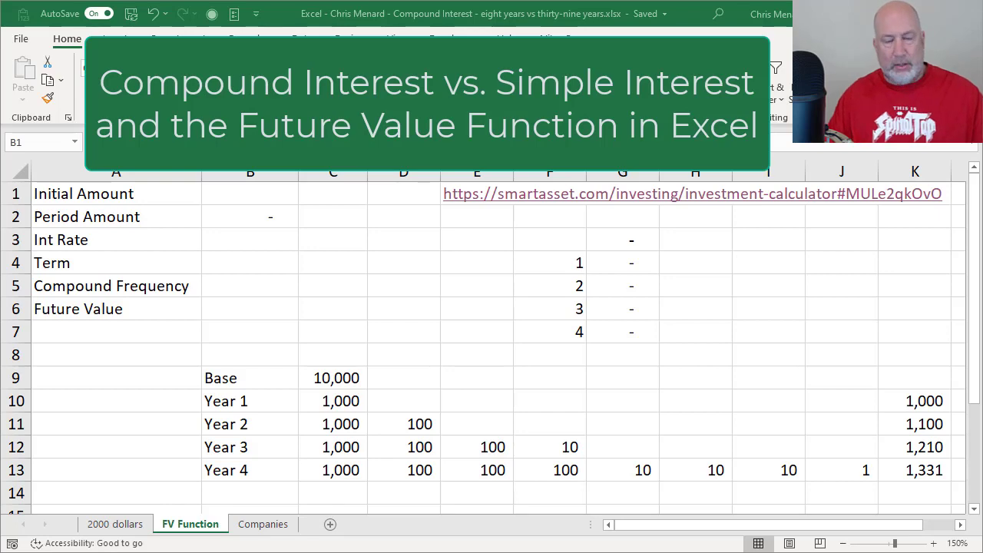
Step: Enter 10,000, 0, 10, 25 and 1 into B1:B5 as amount, payment, rate, term and frequency
{"action": "key", "text": "alt+Tab"}
{"action": "key", "text": "alt+Tab"}
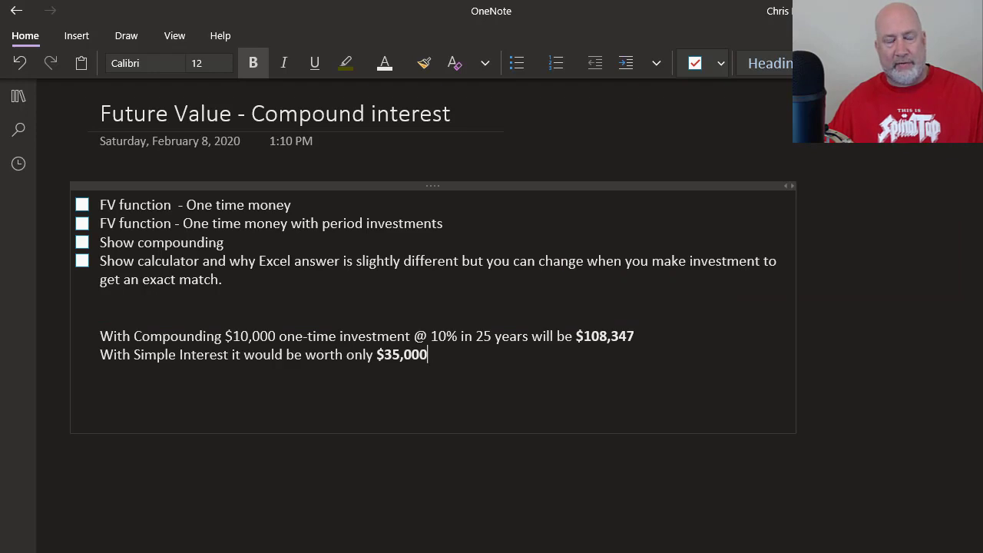
{"action": "key", "text": "alt+Tab"}
{"action": "key", "text": "alt+Tab"}
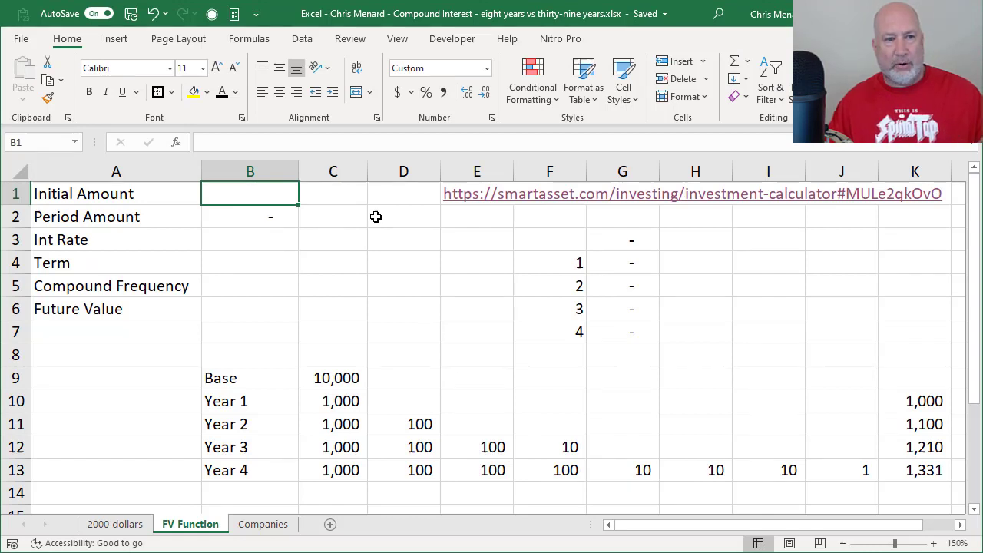
{"action": "type", "text": "10,000"}
{"action": "key", "text": "Return"}
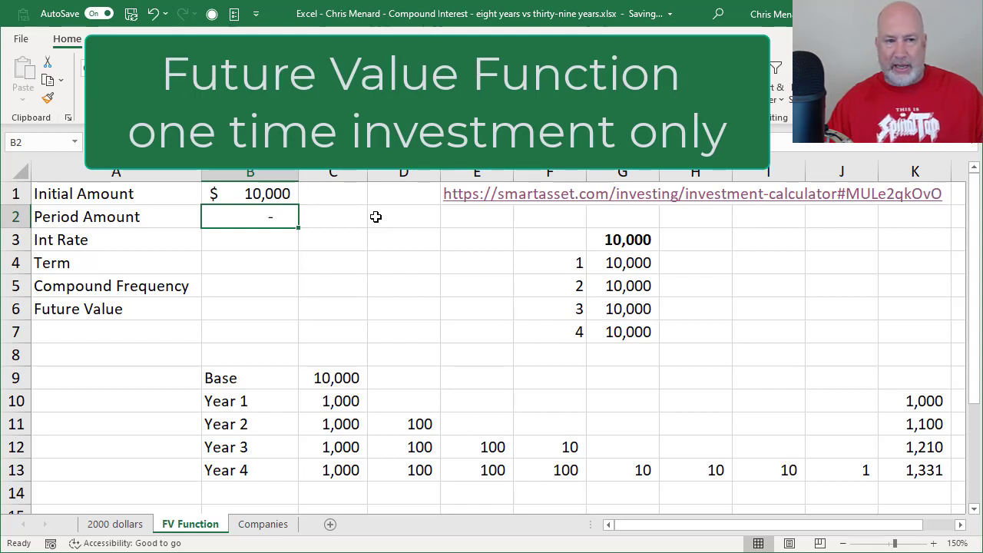
{"action": "type", "text": "0"}
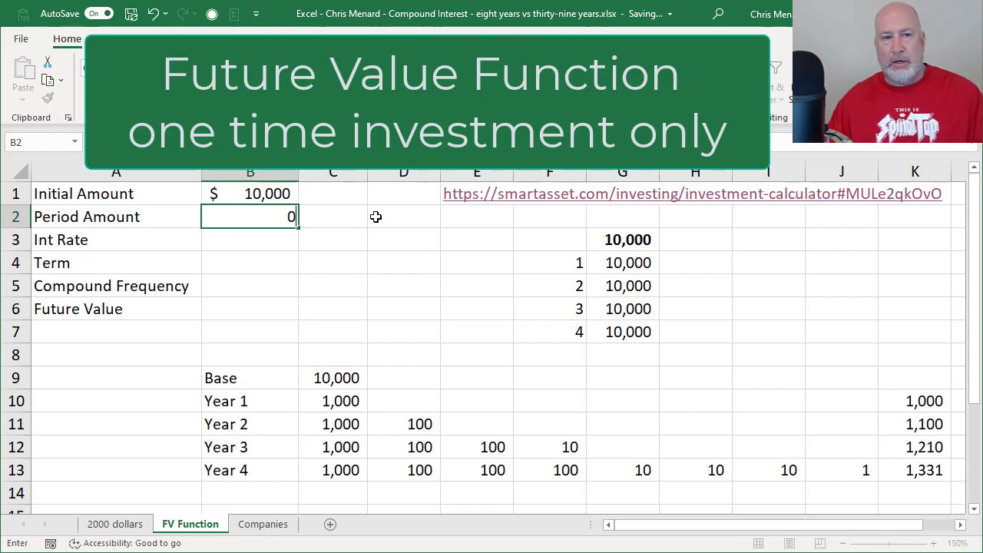
{"action": "key", "text": "Return"}
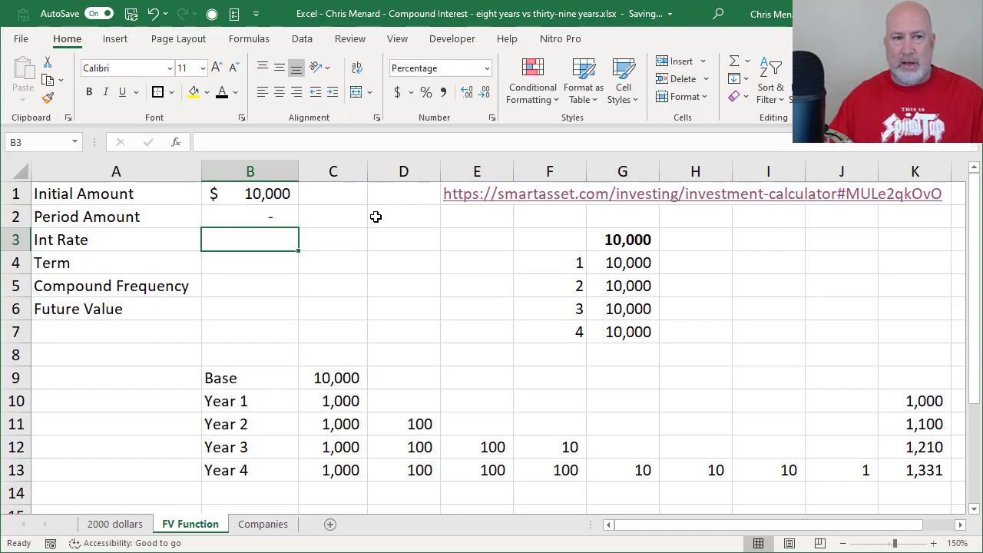
{"action": "type", "text": "10"}
{"action": "key", "text": "Return"}
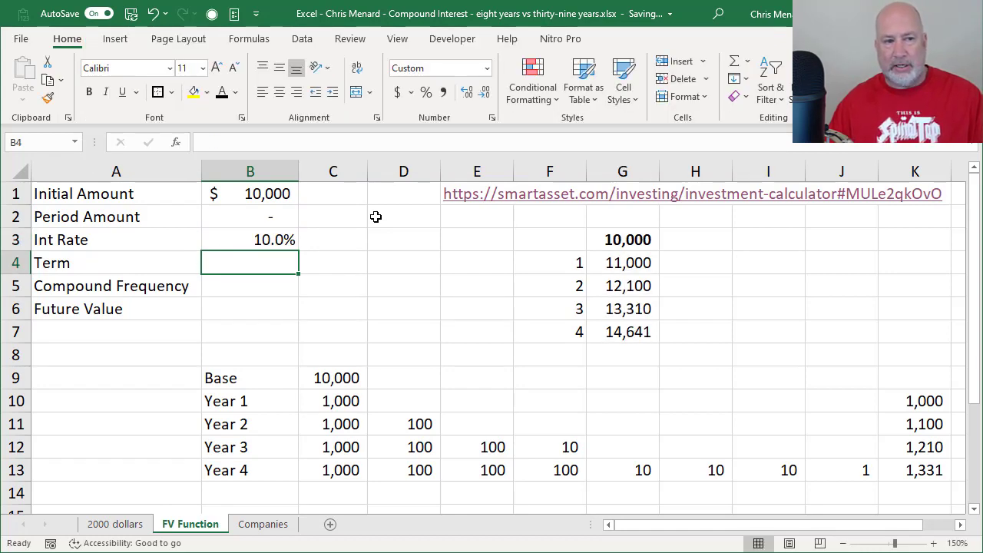
{"action": "type", "text": "25"}
{"action": "key", "text": "Return"}
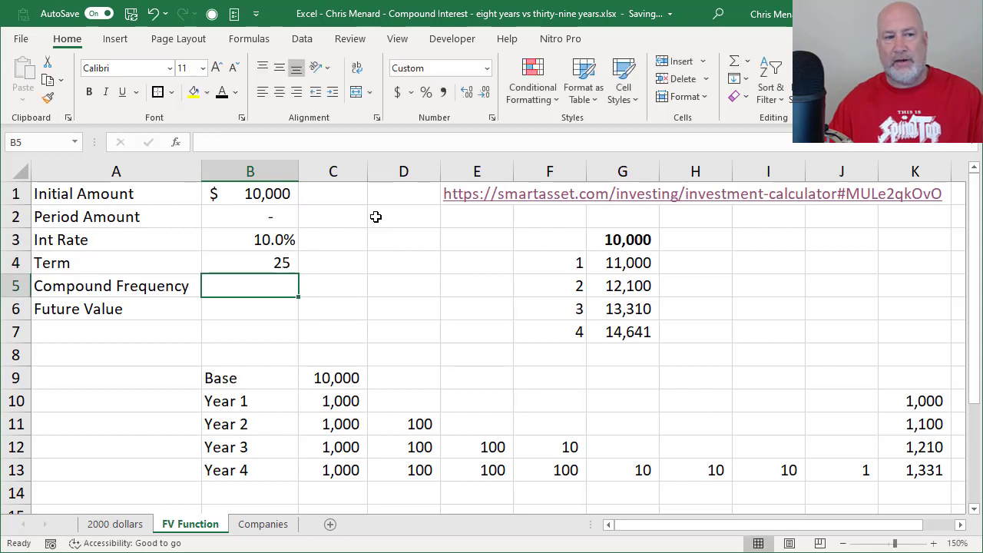
{"action": "type", "text": "1"}
{"action": "key", "text": "Return"}
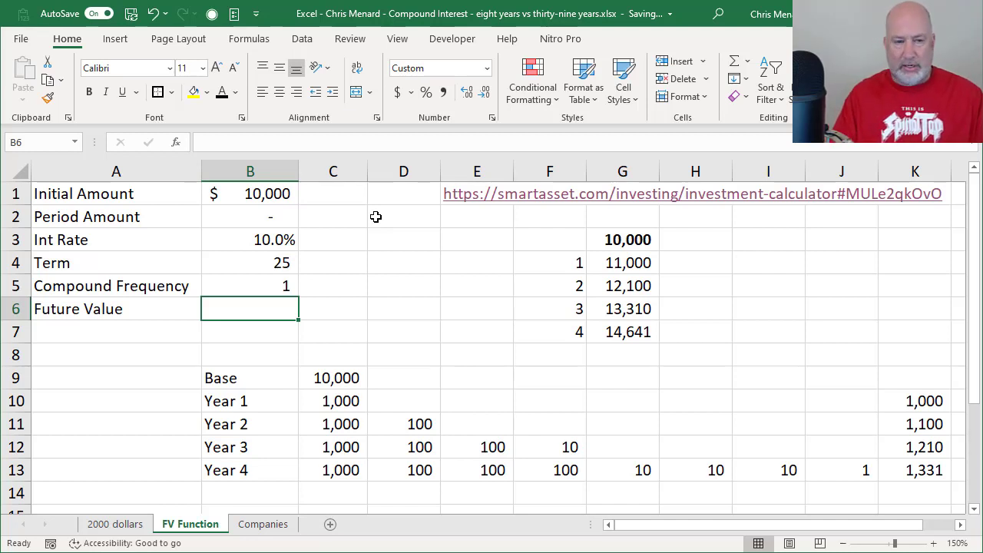
Step: Start B6 with =FV(B3/B5,B4*B5 for the per-period rate and total periods
{"action": "type", "text": "=FV"}
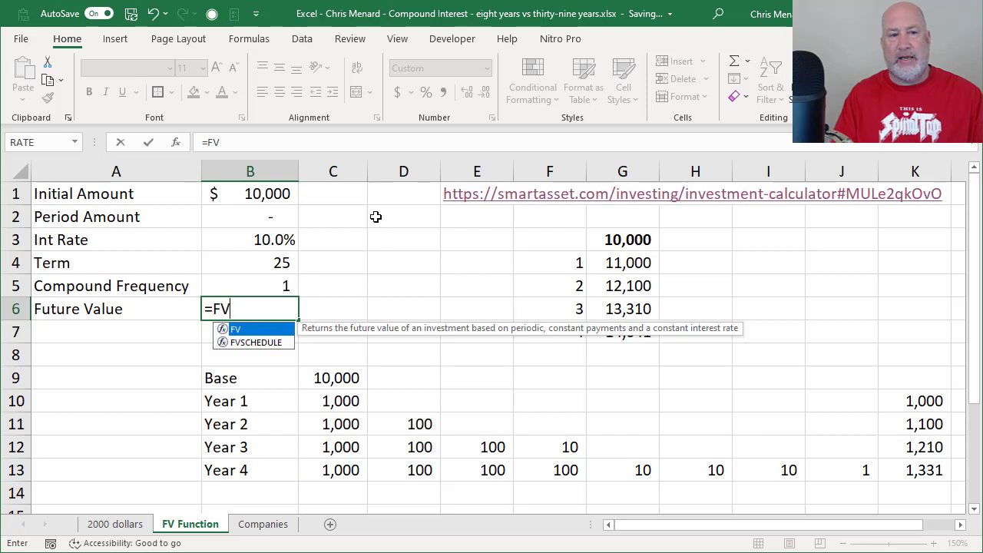
{"action": "type", "text": "("}
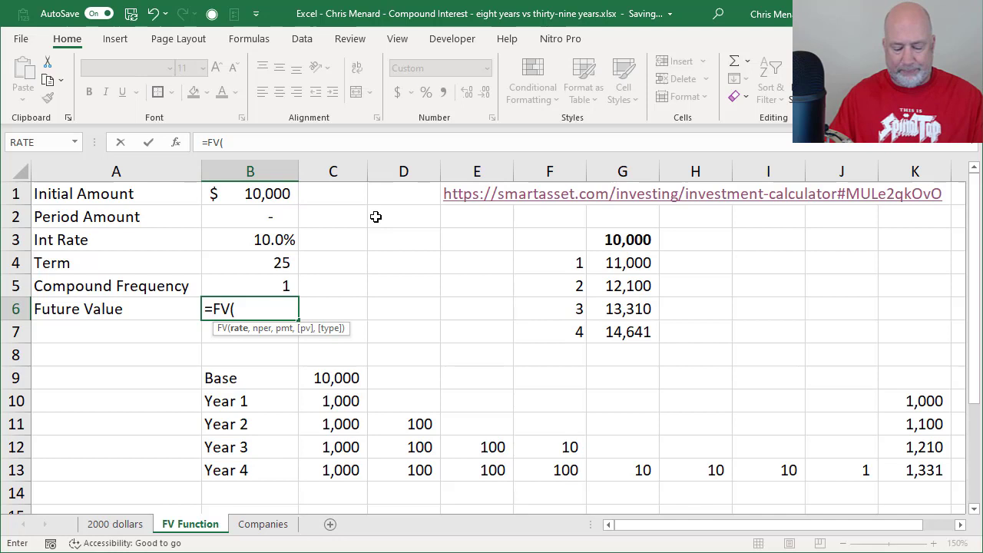
{"action": "left_click", "coordinate": [237, 241]}
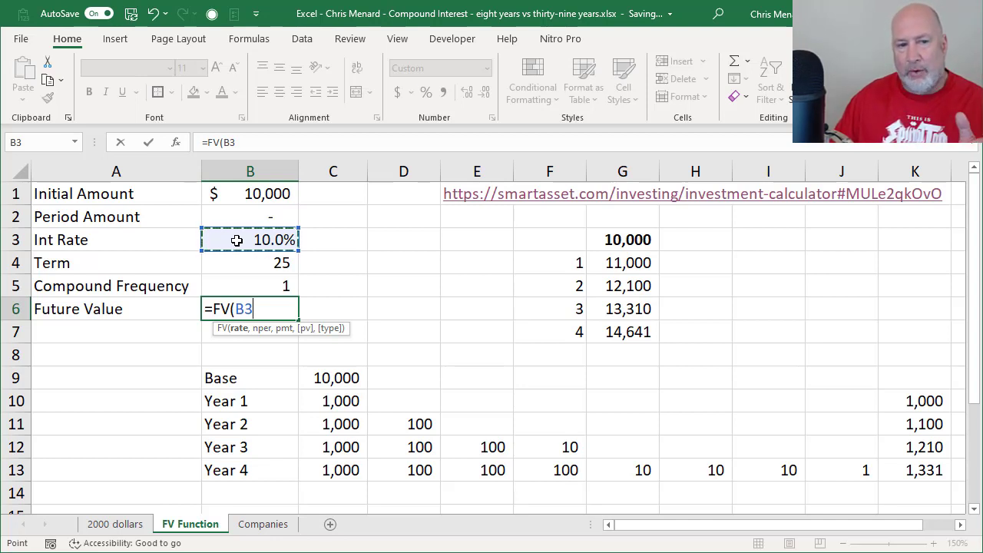
{"action": "type", "text": "/"}
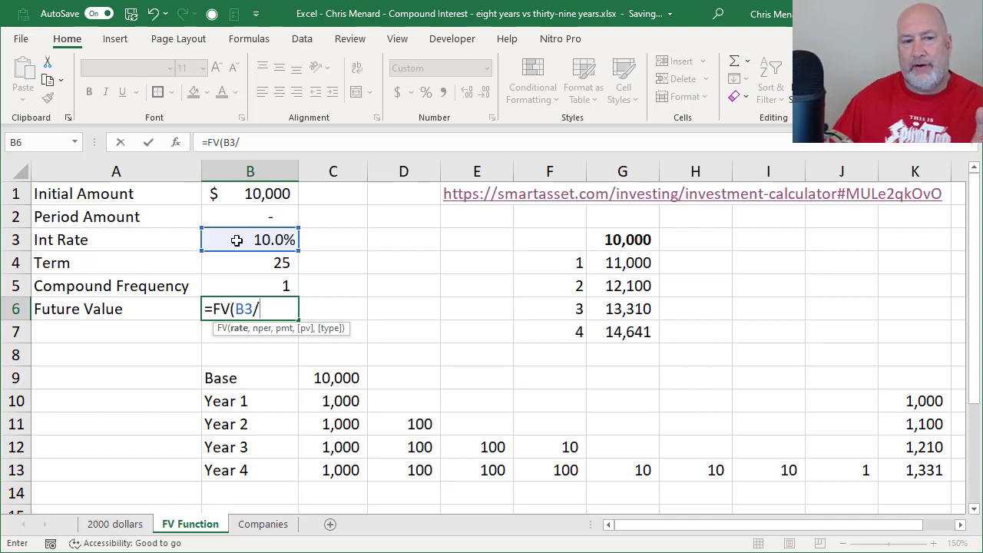
{"action": "left_click", "coordinate": [247, 286]}
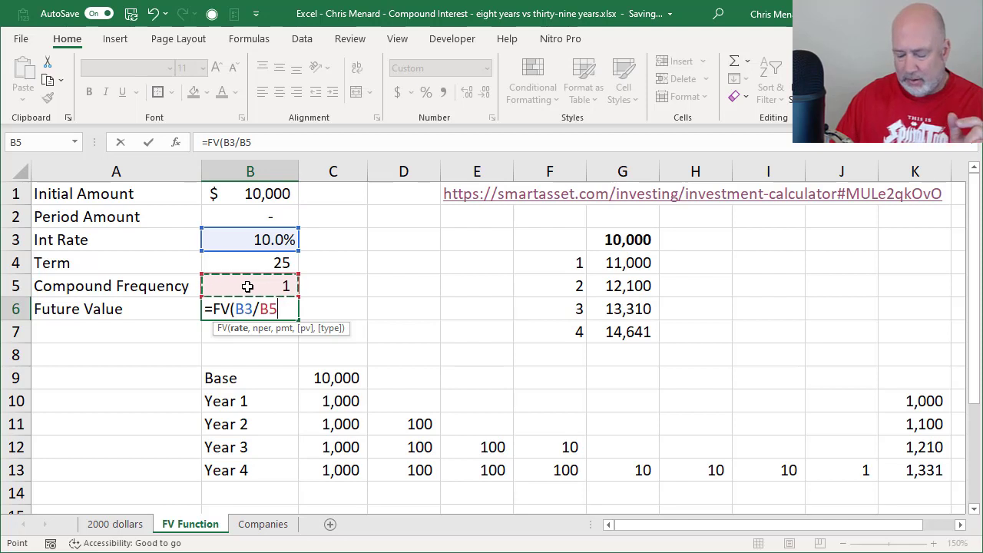
{"action": "type", "text": ","}
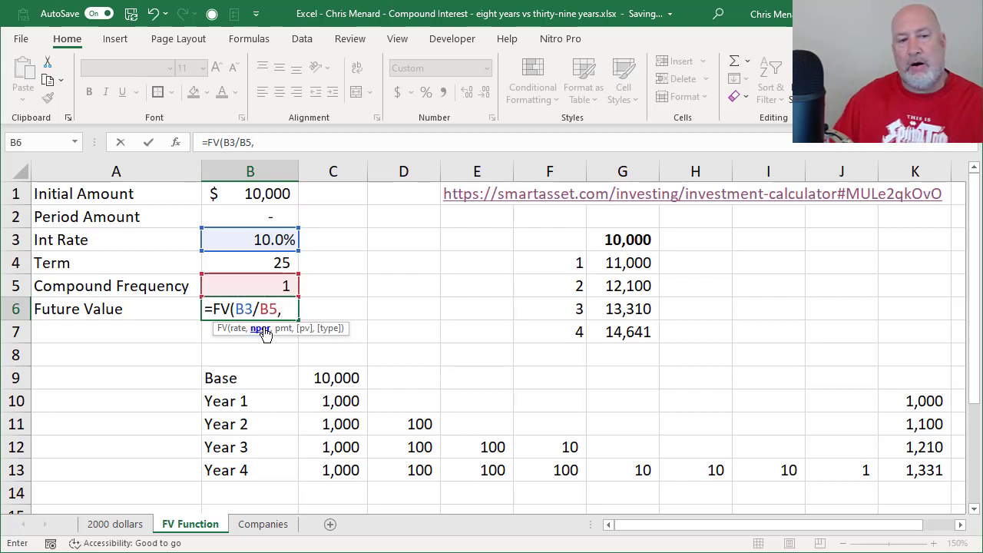
{"action": "left_click", "coordinate": [277, 262]}
{"action": "type", "text": "*"}
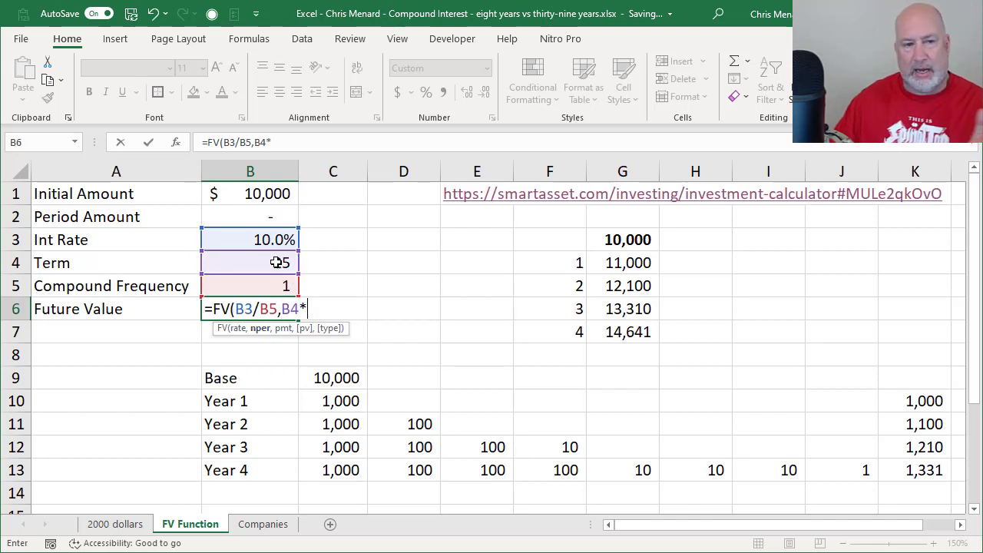
{"action": "left_click", "coordinate": [262, 288]}
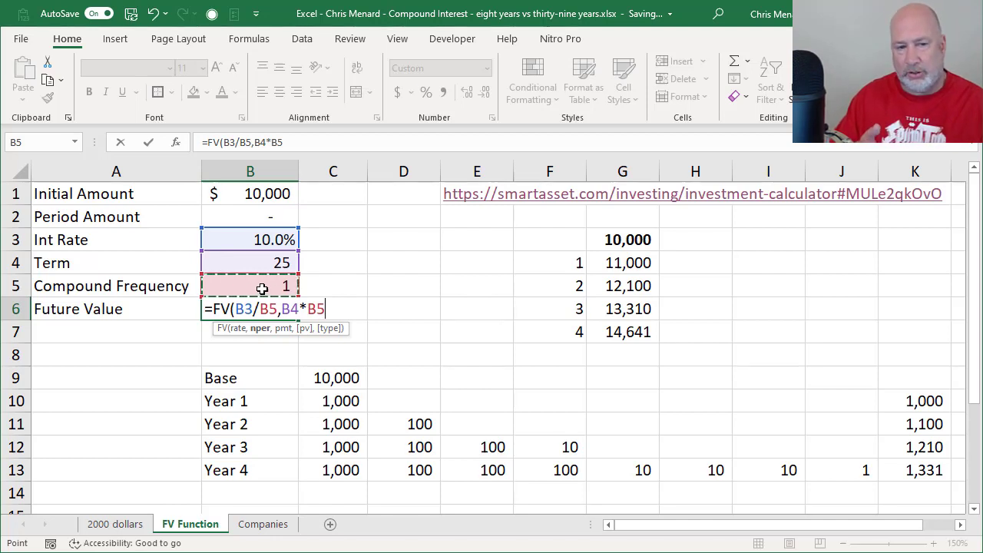
Step: Complete B6 as =FV(B3/B5,B4*B5,-B2,-B1), giving a Future Value of $108,347
{"action": "type", "text": ","}
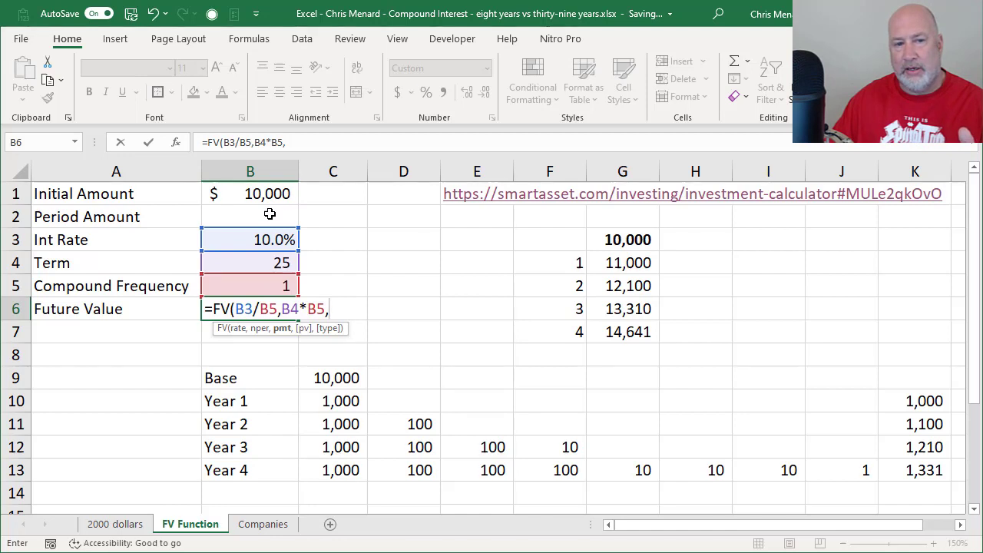
{"action": "type", "text": "-"}
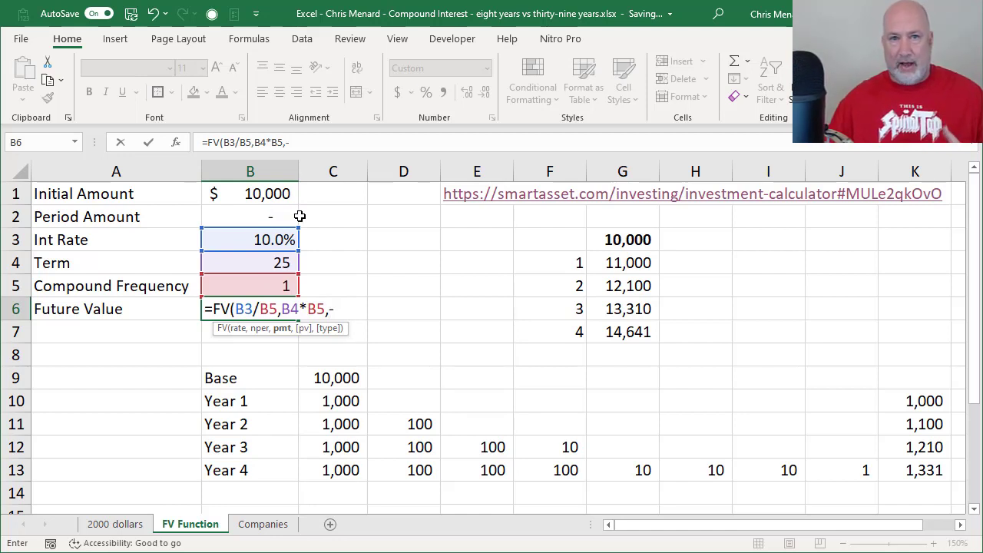
{"action": "left_click", "coordinate": [275, 217]}
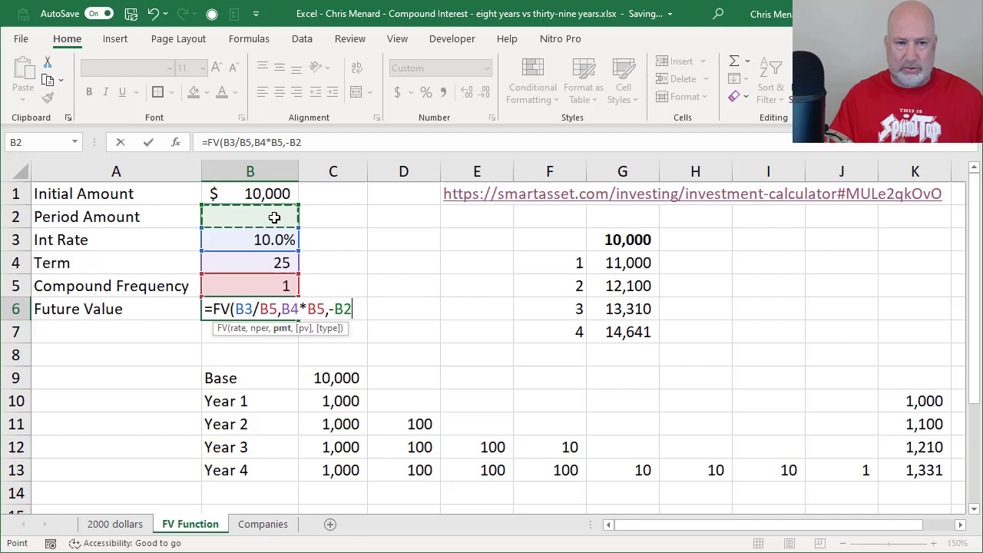
{"action": "type", "text": ","}
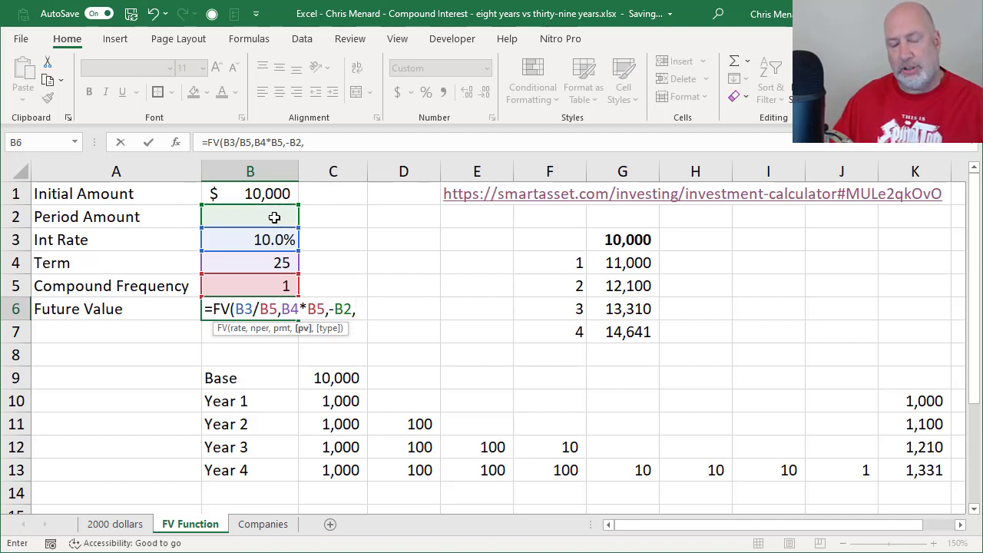
{"action": "type", "text": "-"}
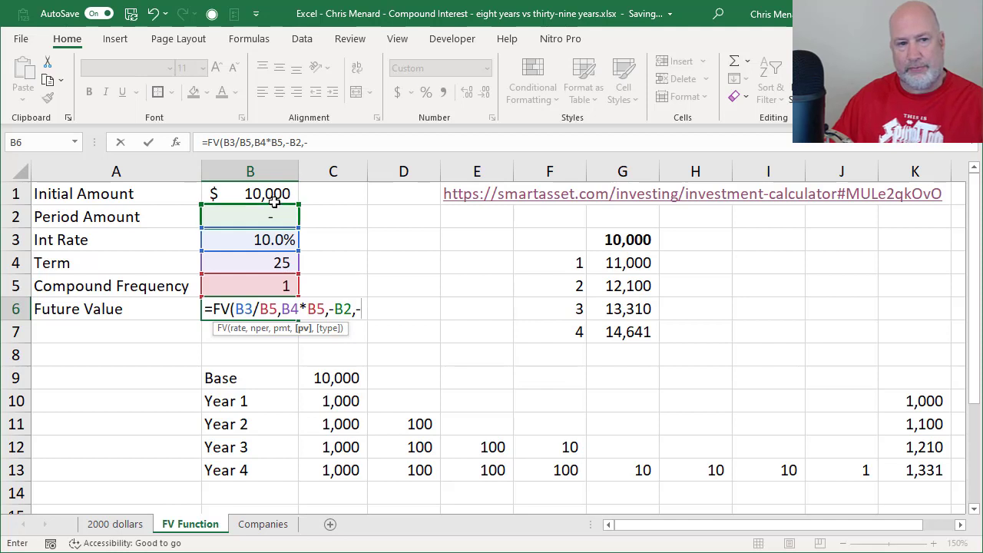
{"action": "left_click", "coordinate": [274, 194]}
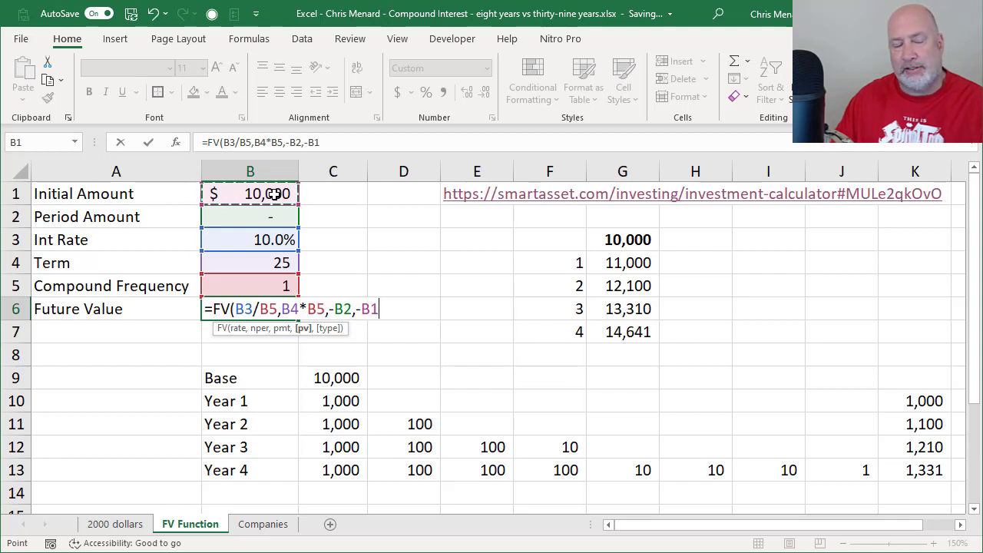
{"action": "key", "text": "ctrl+Return"}
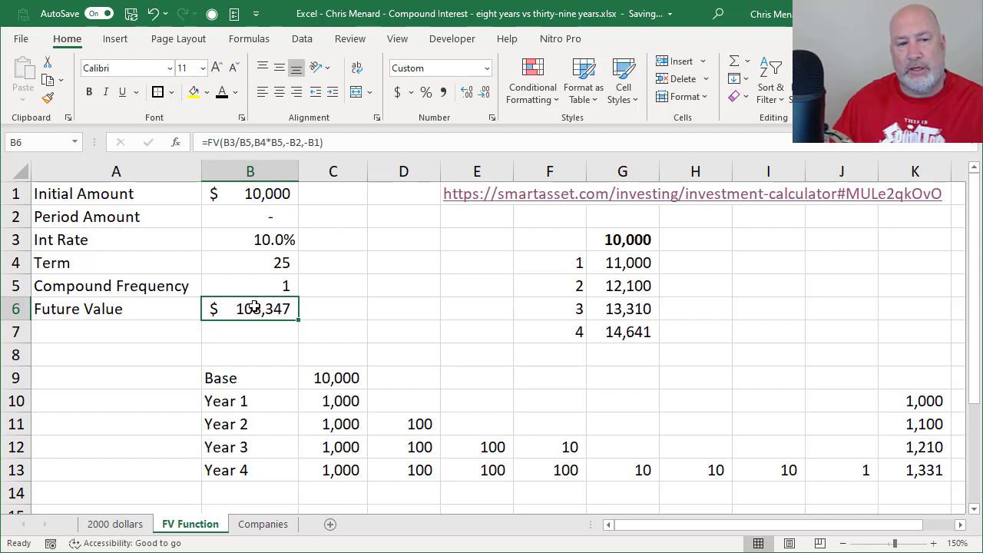
Step: Enter 35000 in C6 as the simple-interest total
{"action": "left_click", "coordinate": [348, 311]}
{"action": "type", "text": "35"}
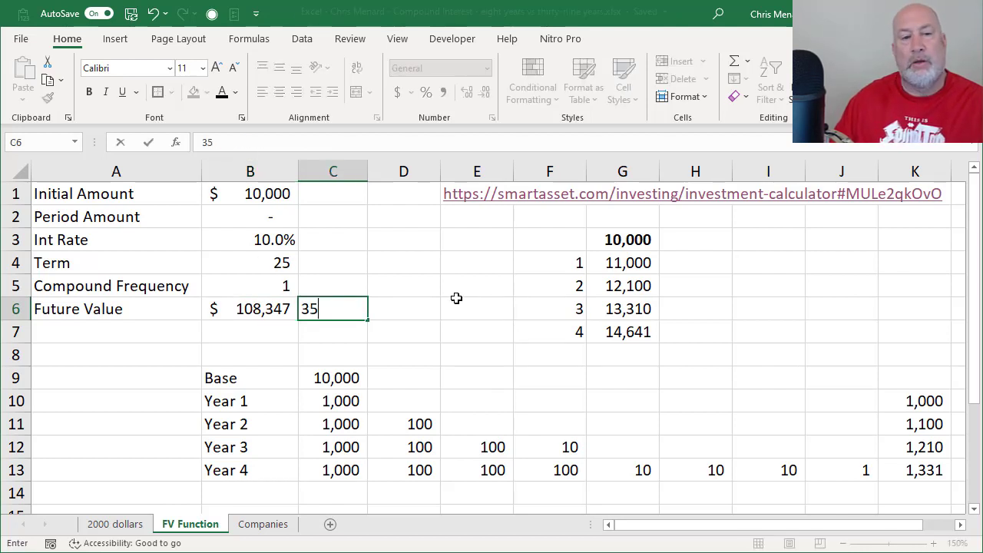
{"action": "type", "text": "000"}
{"action": "key", "text": "Escape"}
{"action": "key", "text": "Left"}
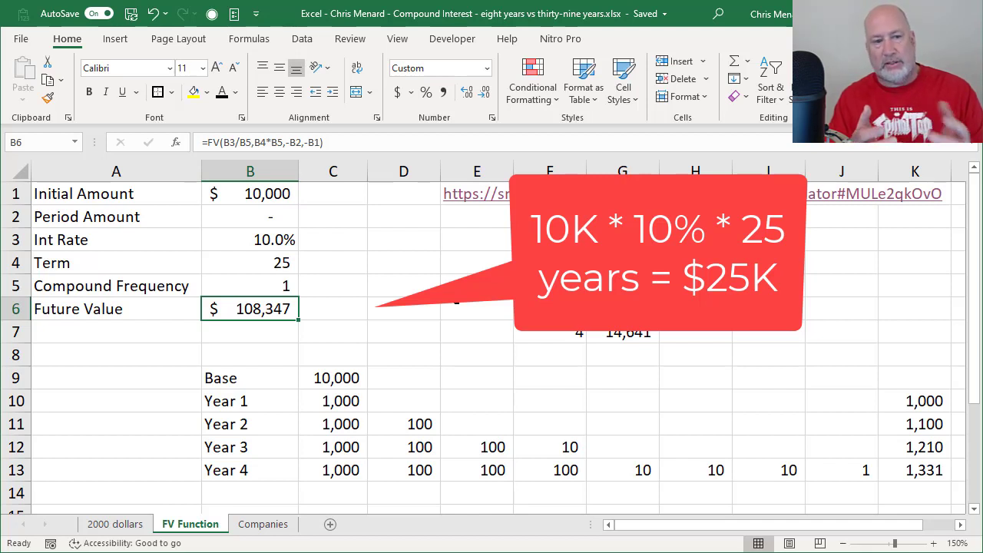
{"action": "left_click", "coordinate": [325, 305]}
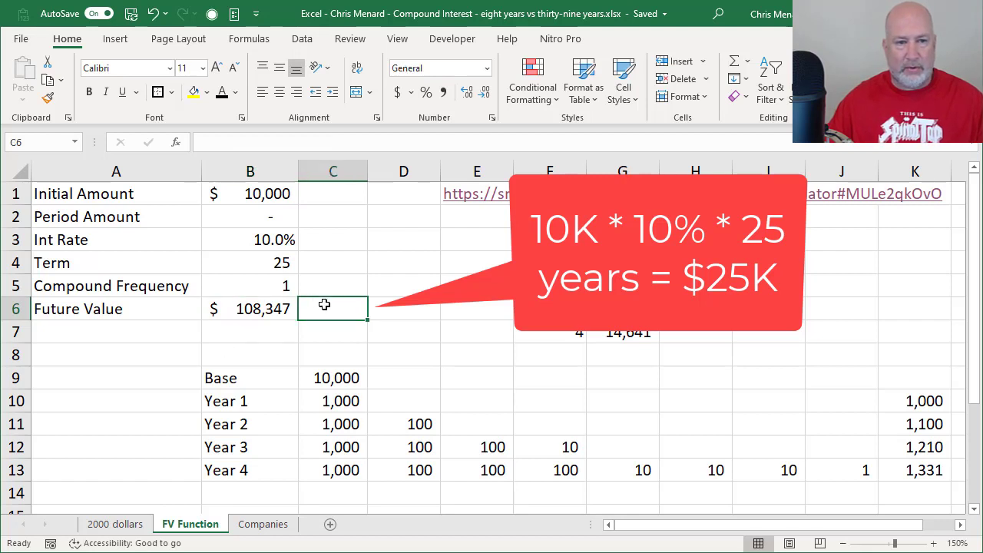
{"action": "type", "text": "35000"}
{"action": "key", "text": "Return"}
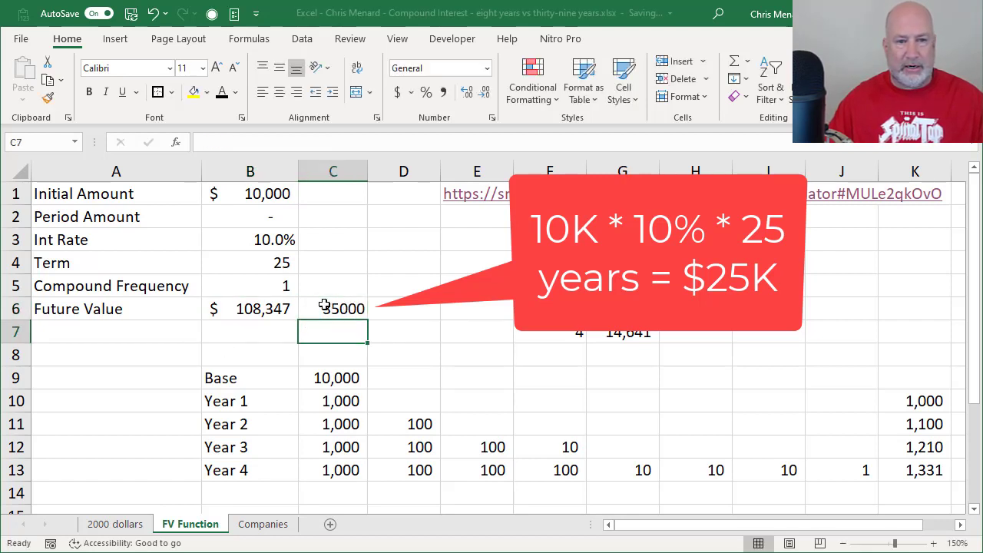
Step: Enter =B6-C6 in D6 to show the $73,347 difference
{"action": "key", "text": "Up"}
{"action": "key", "text": "Right"}
{"action": "type", "text": "="}
{"action": "key", "text": "Left"}
{"action": "key", "text": "Left"}
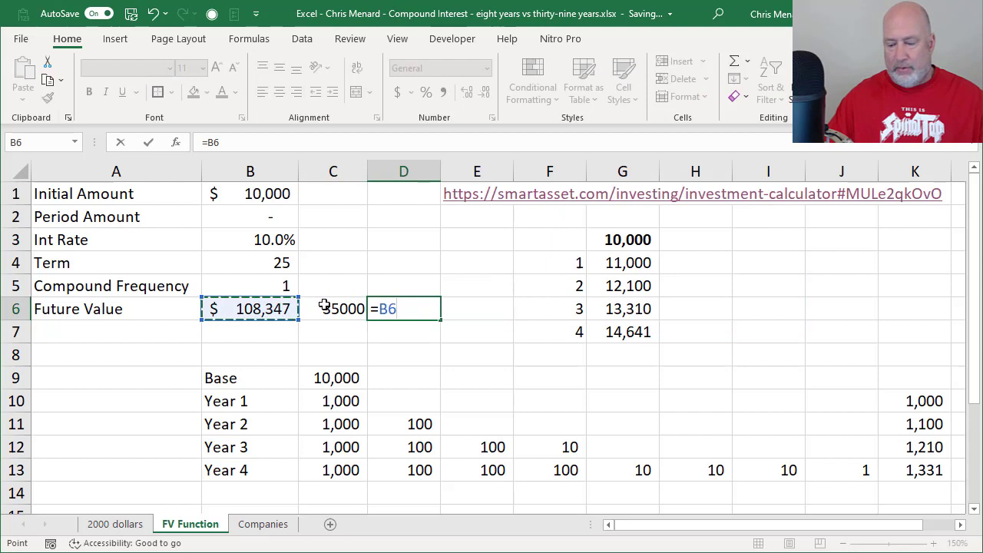
{"action": "type", "text": "-"}
{"action": "key", "text": "Left"}
{"action": "key", "text": "ctrl+Return"}
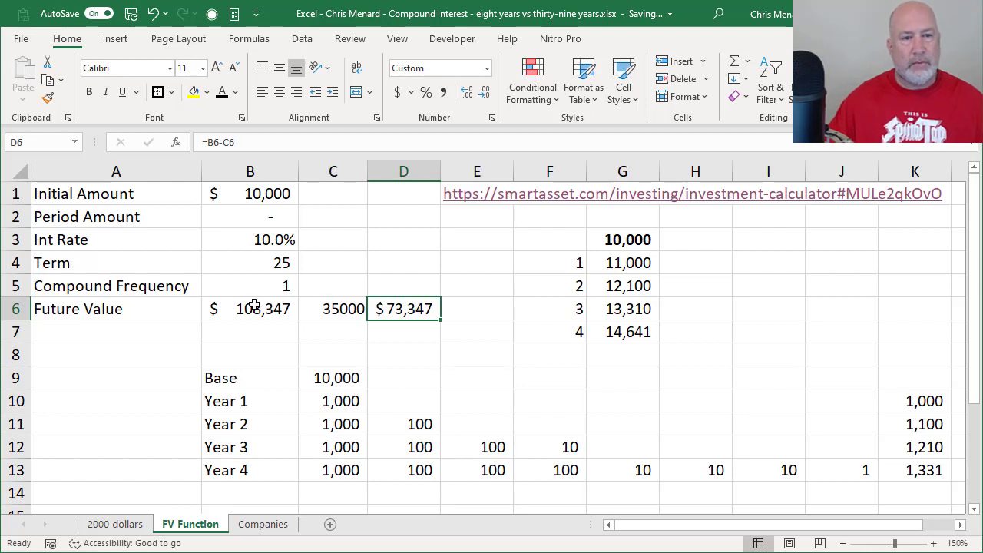
Step: Change the term to 4 years so the Future Value shows $14,641
{"action": "left_click", "coordinate": [255, 264]}
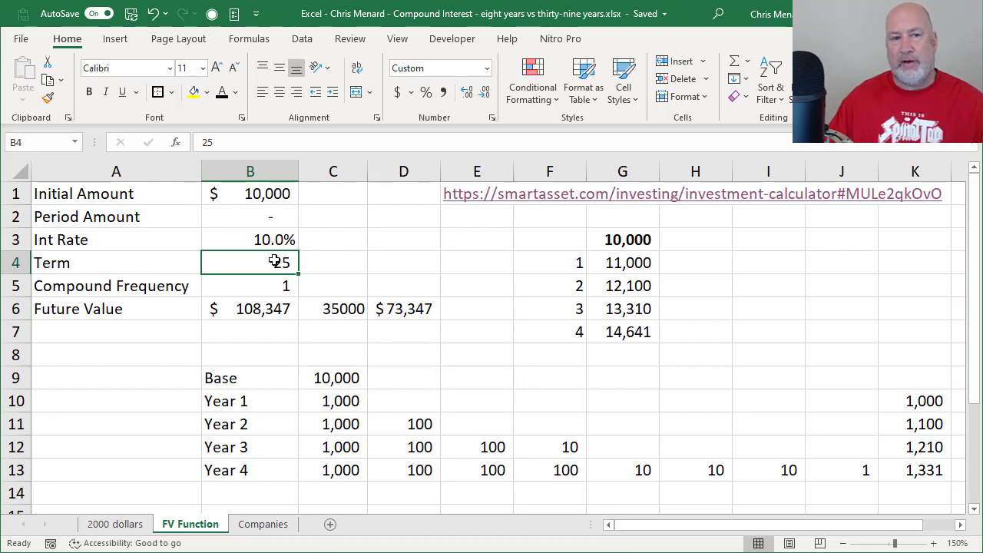
{"action": "type", "text": "4"}
{"action": "key", "text": "Return"}
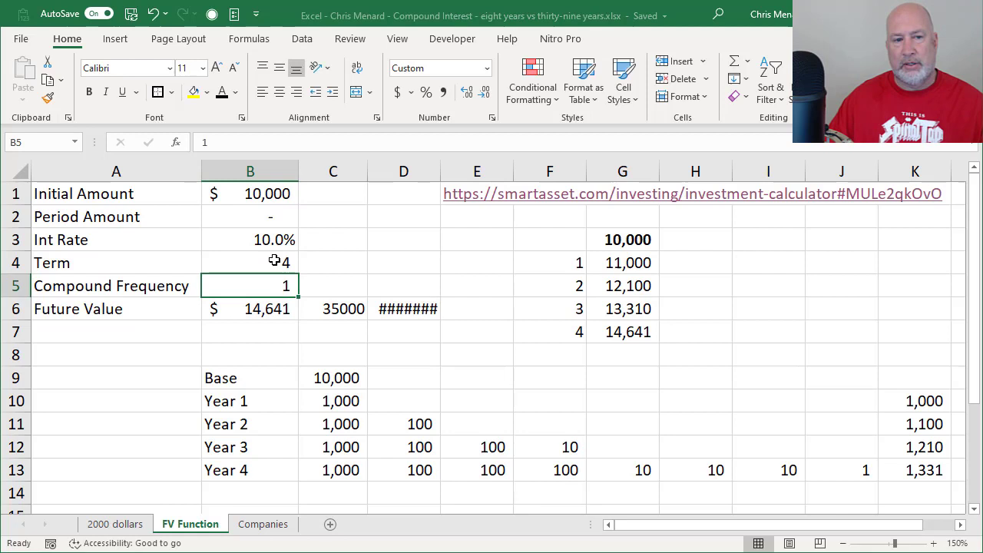
Step: Clear C6:D6 and move to the year 1 balance formula in G4
{"action": "left_click_drag", "start_coordinate": [315, 305], "coordinate": [402, 305]}
{"action": "key", "text": "Delete"}
{"action": "key", "text": "Left"}
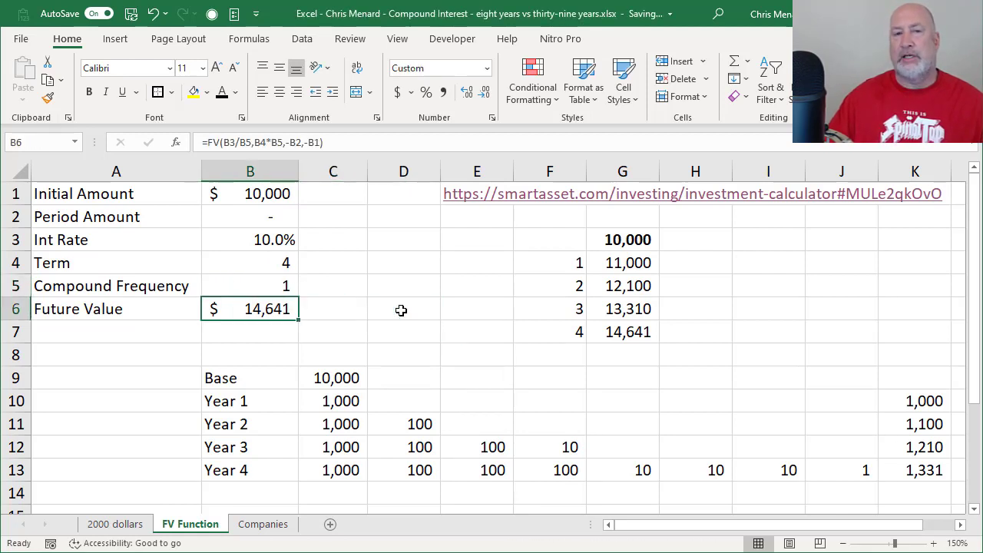
{"action": "key", "text": "Up"}
{"action": "key", "text": "Right"}
{"action": "key", "text": "Right"}
{"action": "key", "text": "Right"}
{"action": "key", "text": "Right"}
{"action": "key", "text": "Right"}
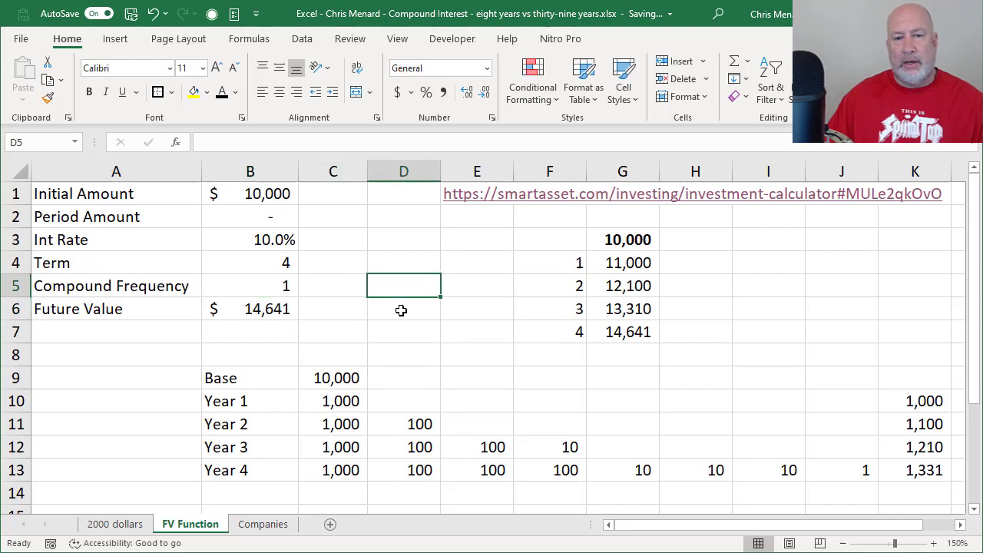
{"action": "key", "text": "Up"}
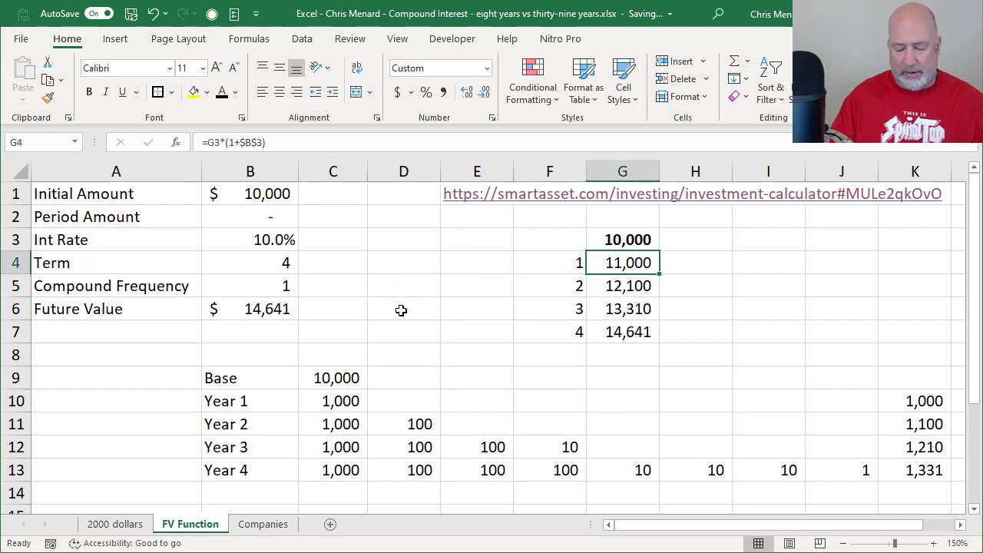
Step: Delete the old balances in G4:G7 and fill year numbers 1–4 down F4:F7
{"action": "left_click_drag", "start_coordinate": [604, 264], "coordinate": [625, 330]}
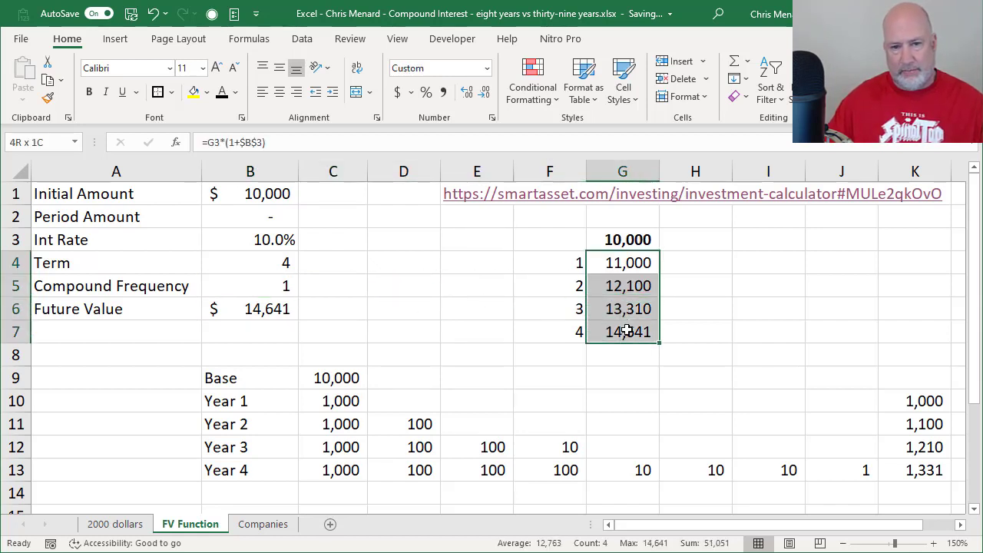
{"action": "key", "text": "Delete"}
{"action": "left_click", "coordinate": [550, 260]}
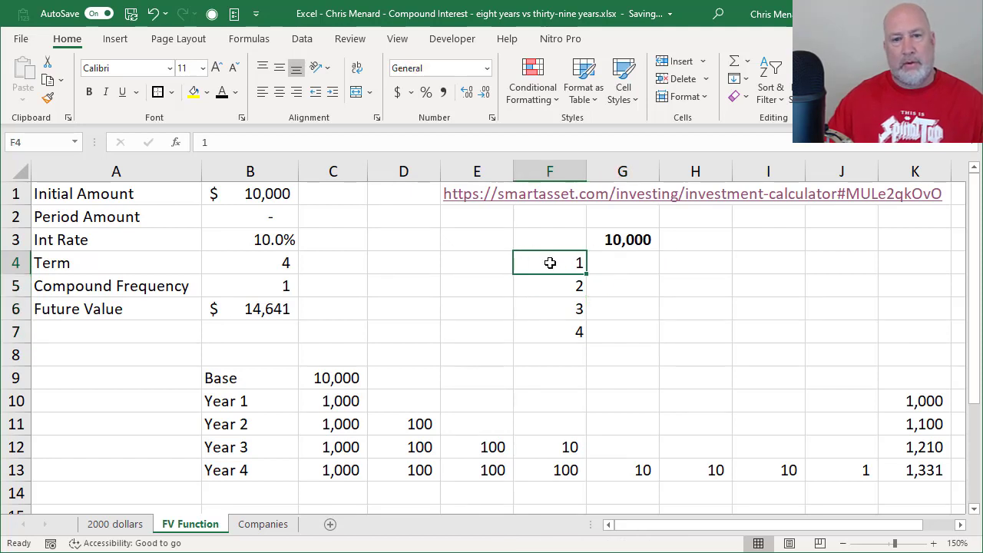
{"action": "left_click_drag", "start_coordinate": [585, 277], "coordinate": [589, 330]}
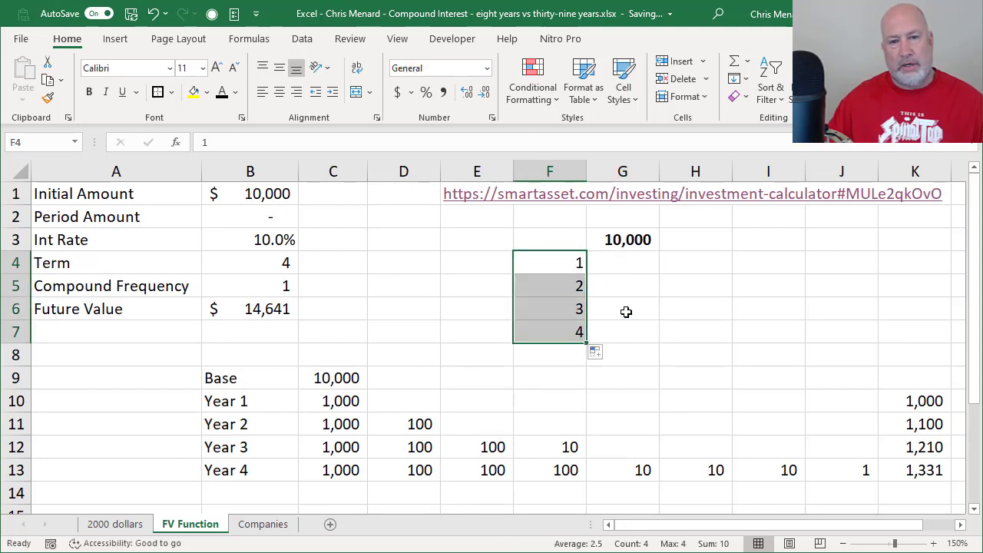
Step: Enter =G3*(1+$B$3) in G4 and fill it down to G7, reaching 14,641
{"action": "left_click", "coordinate": [620, 267]}
{"action": "type", "text": "="}
{"action": "key", "text": "Up"}
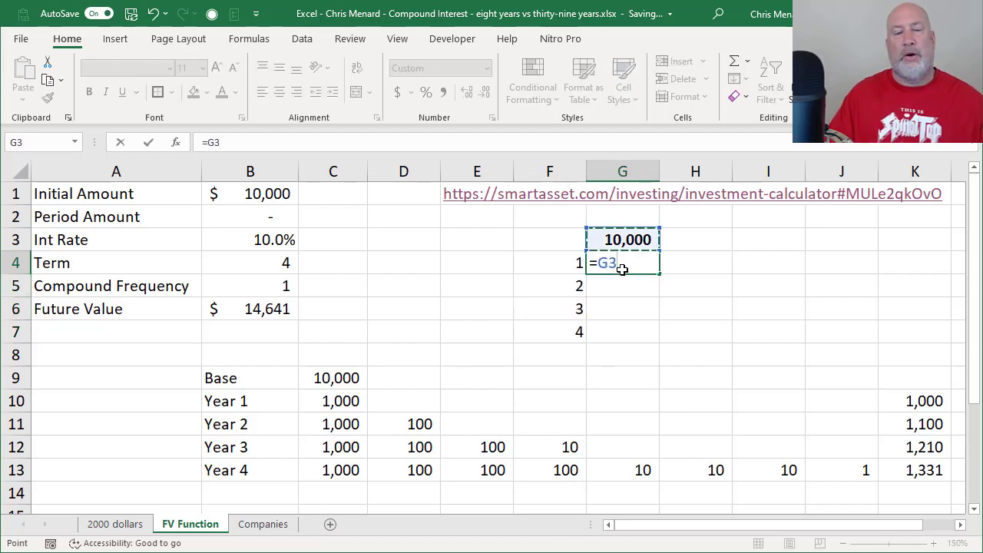
{"action": "type", "text": "*"}
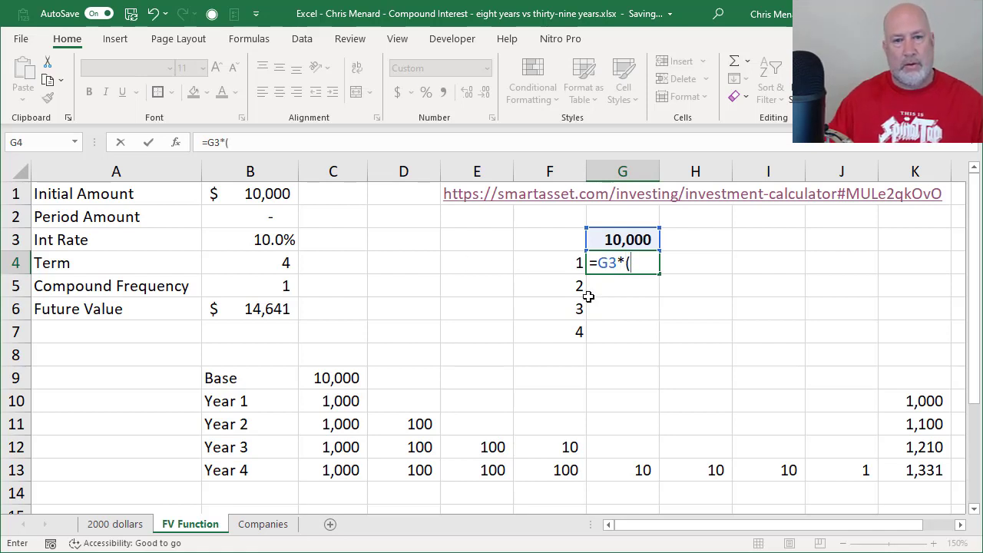
{"action": "type", "text": "(1+"}
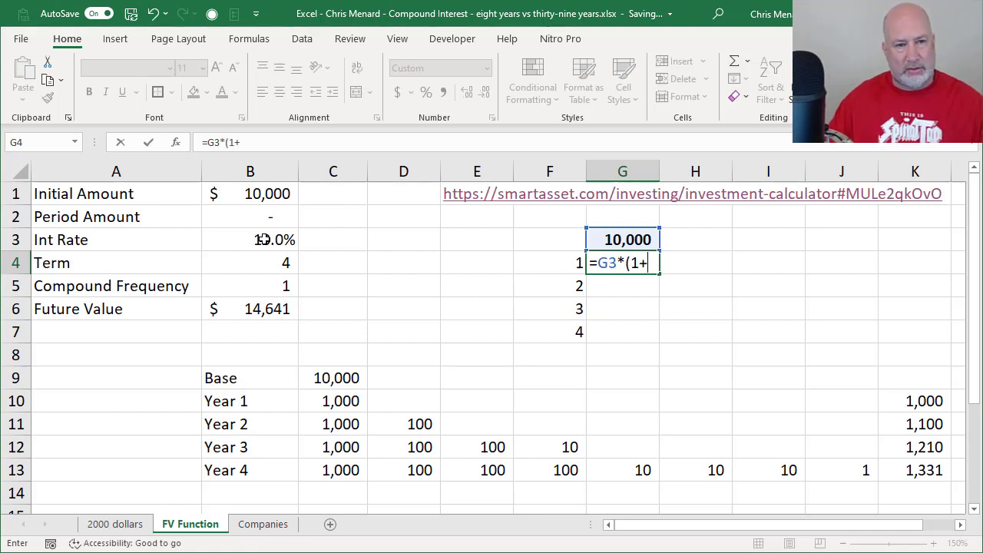
{"action": "left_click", "coordinate": [261, 238]}
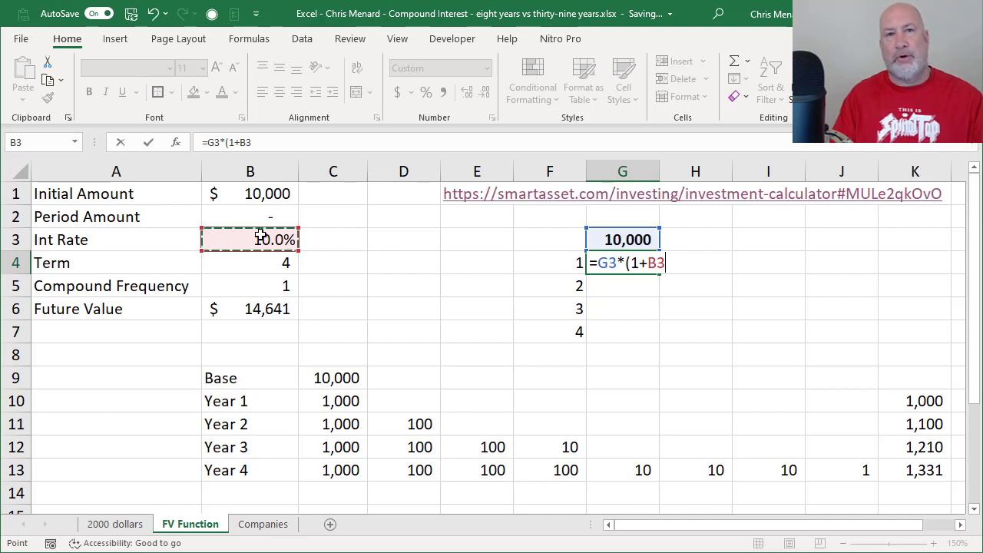
{"action": "key", "text": "F4"}
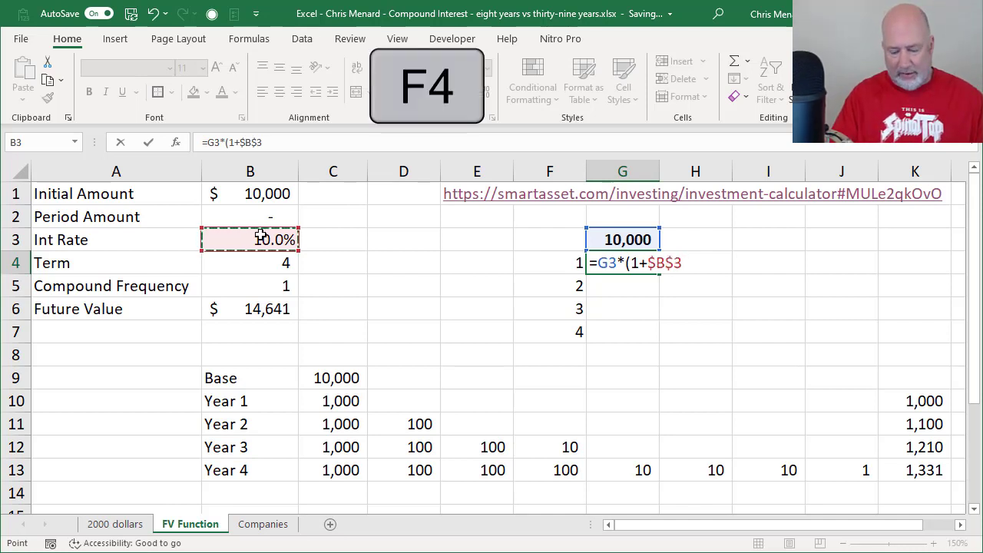
{"action": "type", "text": ")"}
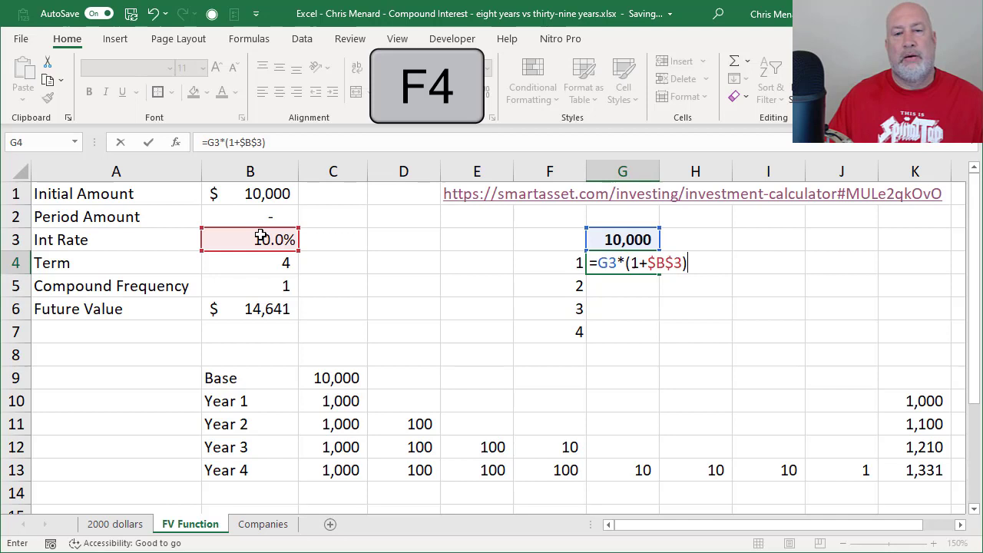
{"action": "key", "text": "ctrl+Return"}
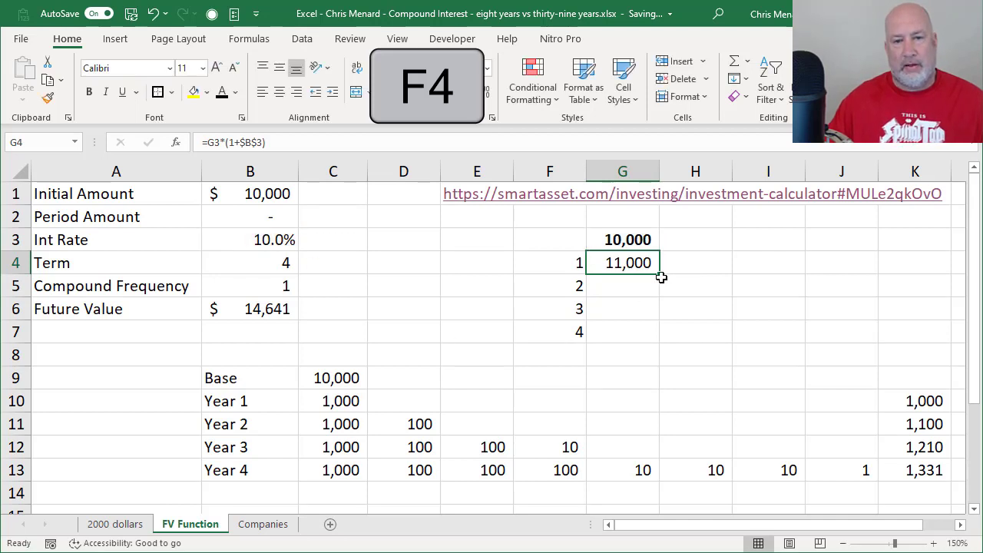
{"action": "left_click_drag", "start_coordinate": [659, 281], "coordinate": [659, 338]}
{"action": "left_click", "coordinate": [636, 329]}
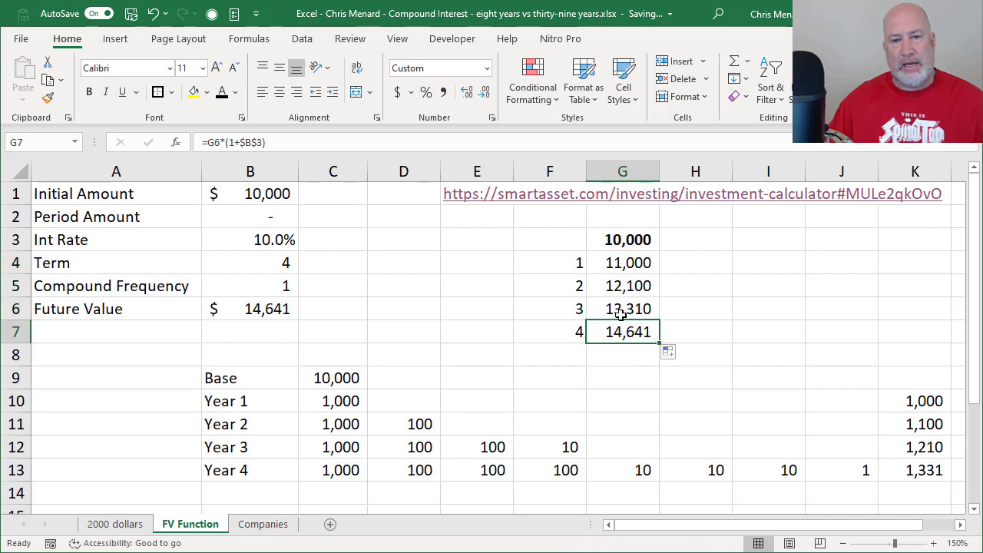
Step: Enter =G4-G3 in H4 for year 1 interest of 1,000
{"action": "left_click", "coordinate": [692, 266]}
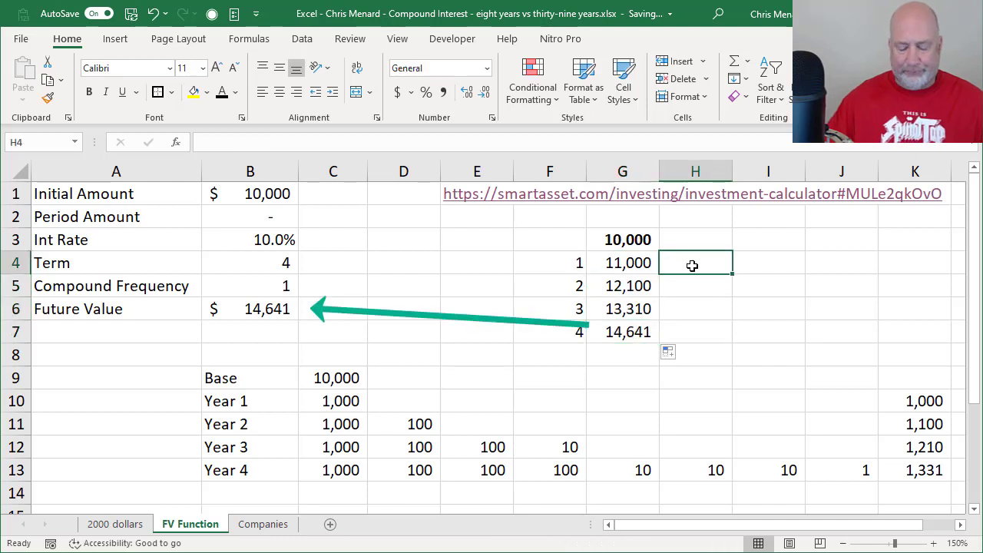
{"action": "type", "text": "="}
{"action": "key", "text": "Left"}
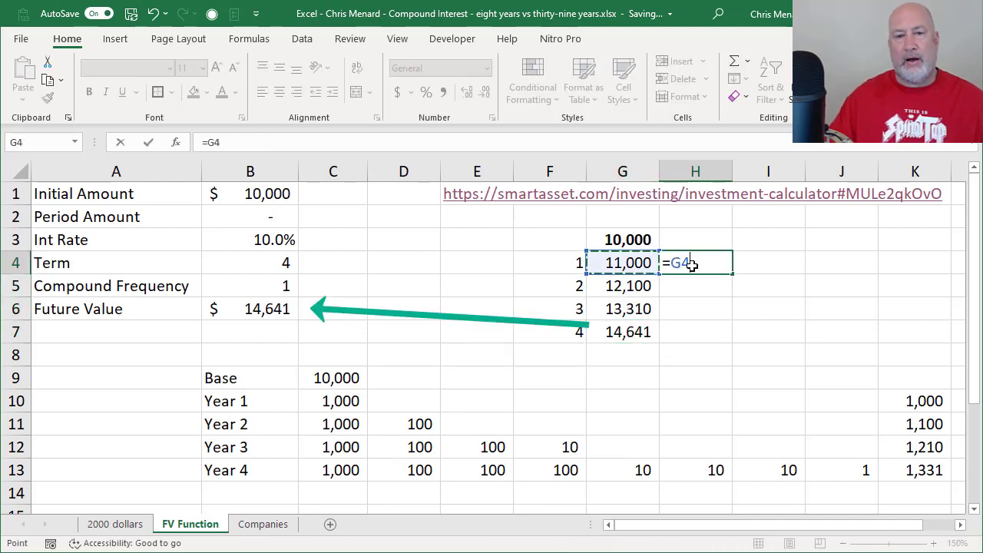
{"action": "type", "text": "-"}
{"action": "key", "text": "Up"}
{"action": "key", "text": "ctrl+Return"}
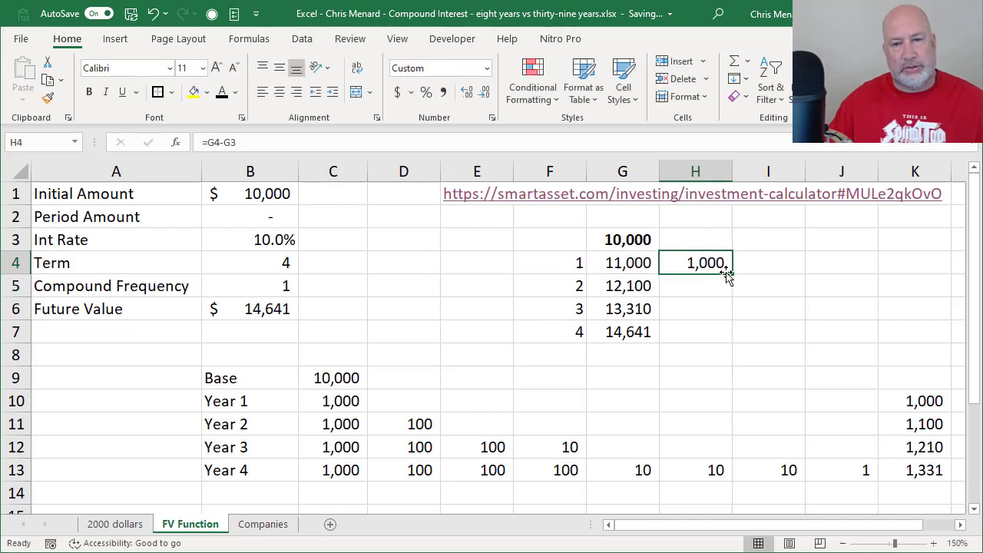
Step: Fill the interest formula down to H7 (1,100, 1,210, 1,331) and select C10:K13
{"action": "mouse_move", "coordinate": [734, 274]}
{"action": "left_mouse_down"}
{"action": "mouse_move", "coordinate": [734, 292]}
{"action": "mouse_move", "coordinate": [734, 272]}
{"action": "left_mouse_up"}
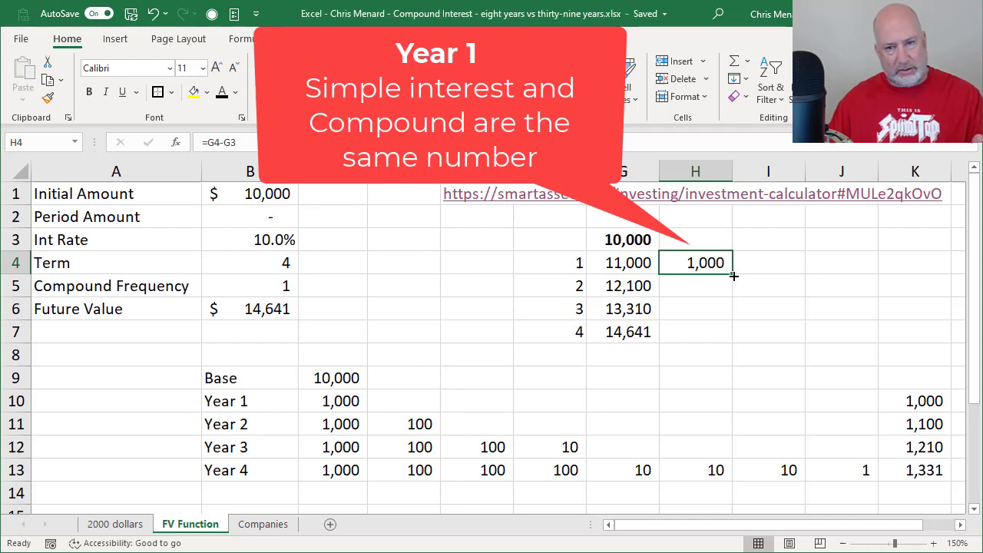
{"action": "left_click_drag", "start_coordinate": [734, 280], "coordinate": [740, 290]}
{"action": "left_click", "coordinate": [700, 285]}
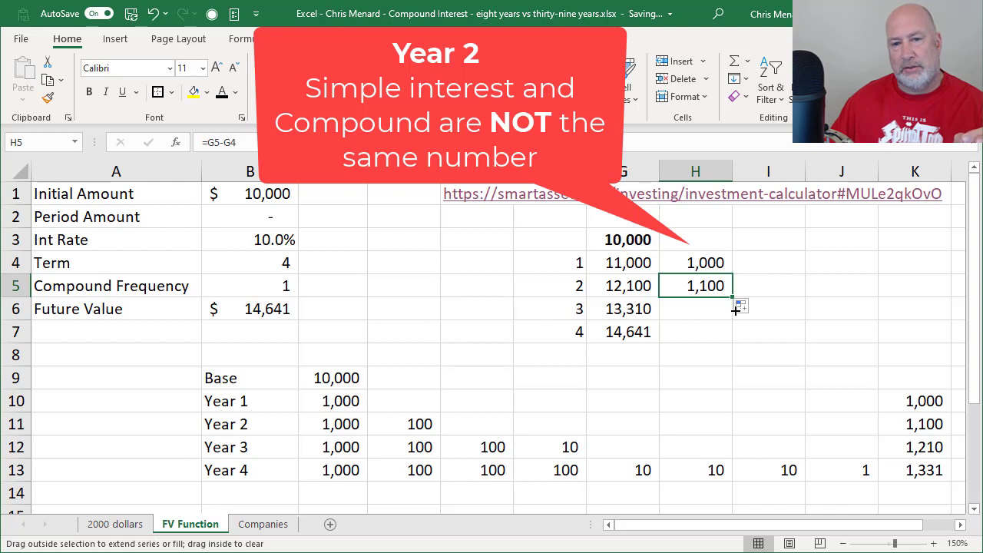
{"action": "left_click_drag", "start_coordinate": [735, 309], "coordinate": [735, 338]}
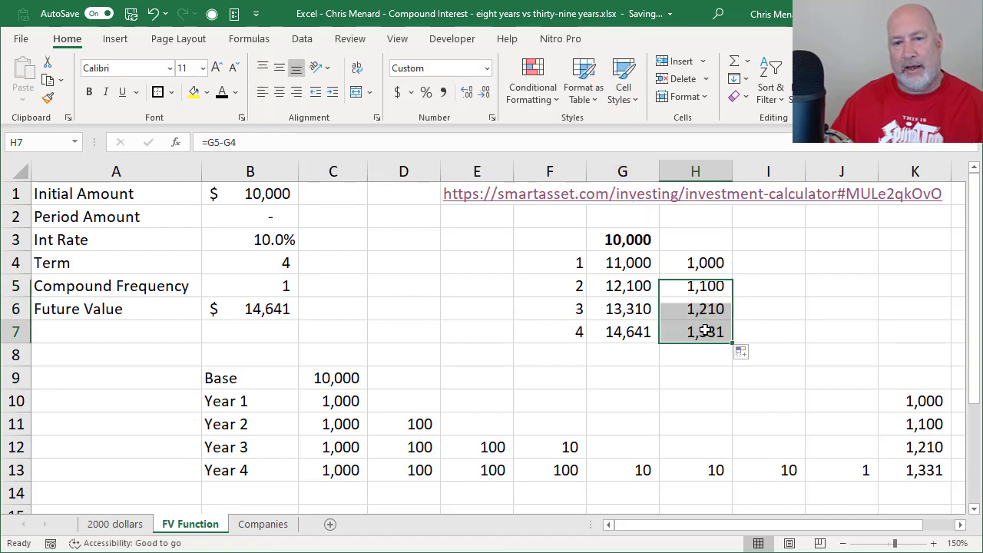
{"action": "left_click", "coordinate": [705, 331]}
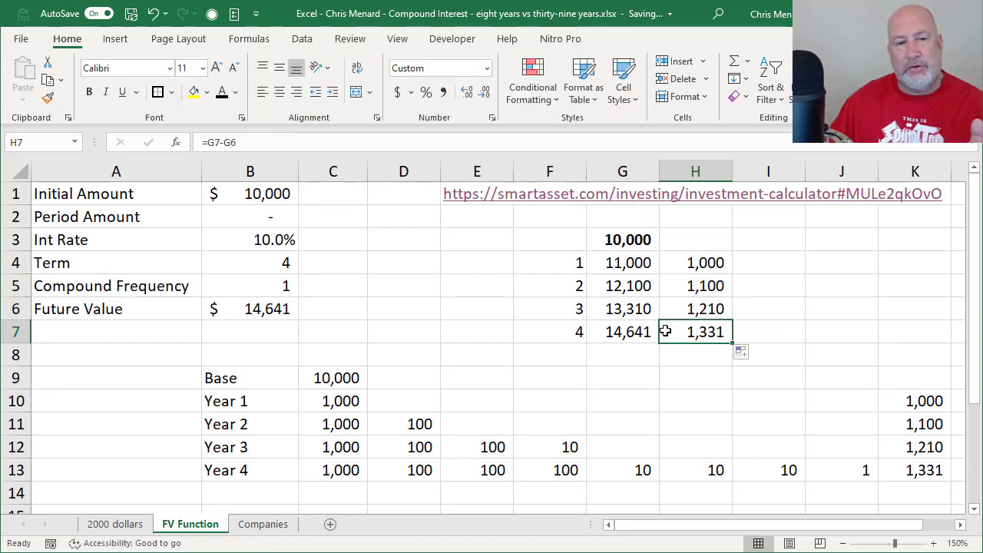
{"action": "left_click_drag", "start_coordinate": [350, 401], "coordinate": [888, 471]}
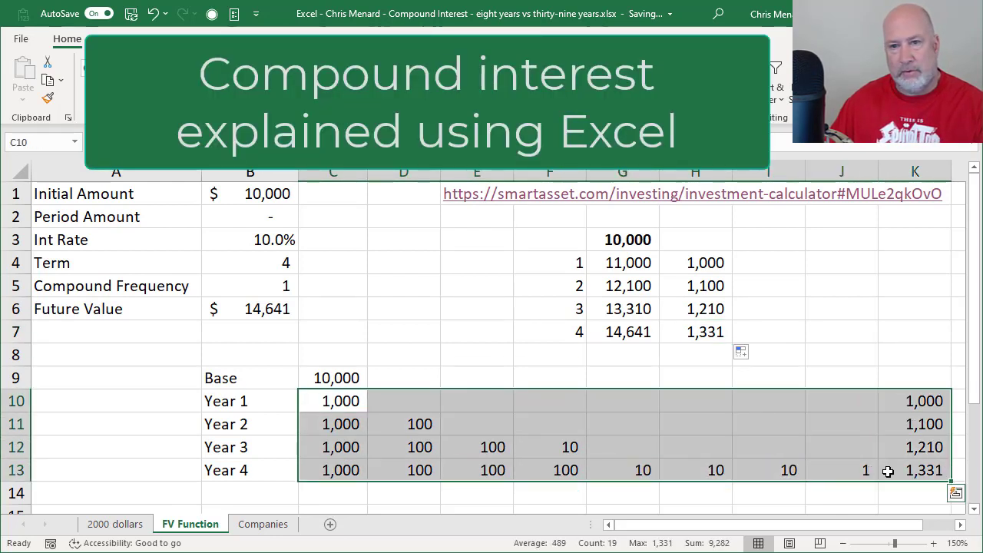
Step: Clear the old breakdown table and set C10 to =C9*.10 for 1,000 Year 1 interest
{"action": "key", "text": "Delete"}
{"action": "left_click", "coordinate": [335, 403]}
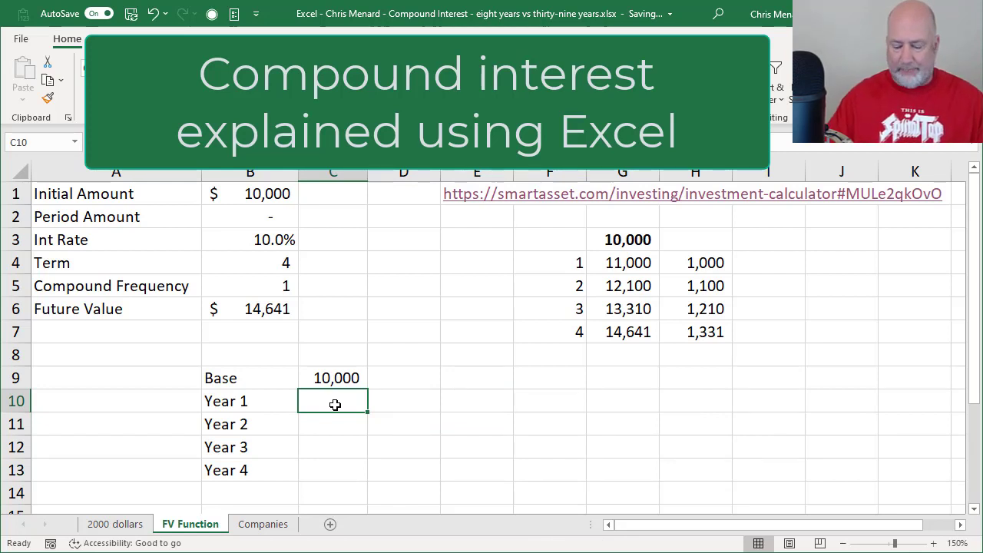
{"action": "type", "text": "="}
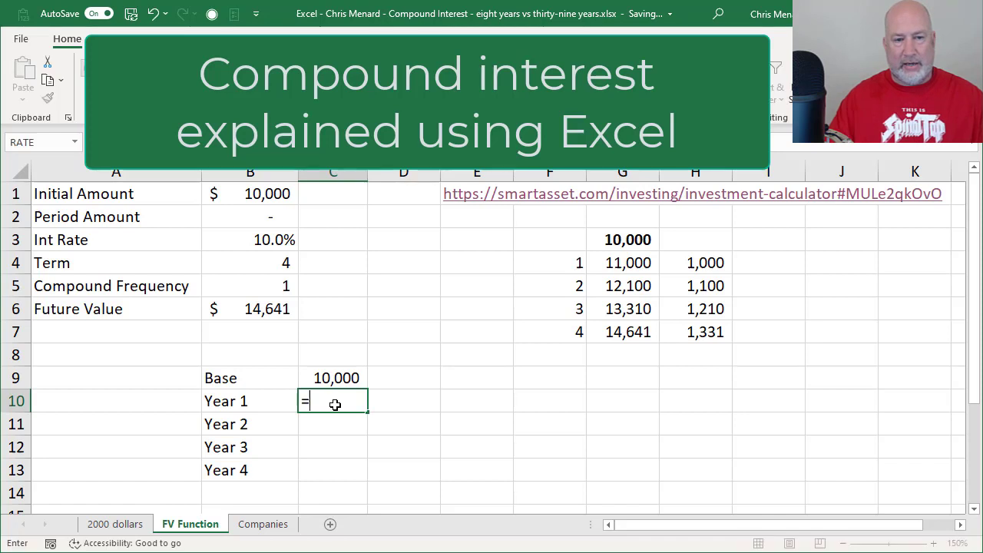
{"action": "key", "text": "Up"}
{"action": "type", "text": "*.10"}
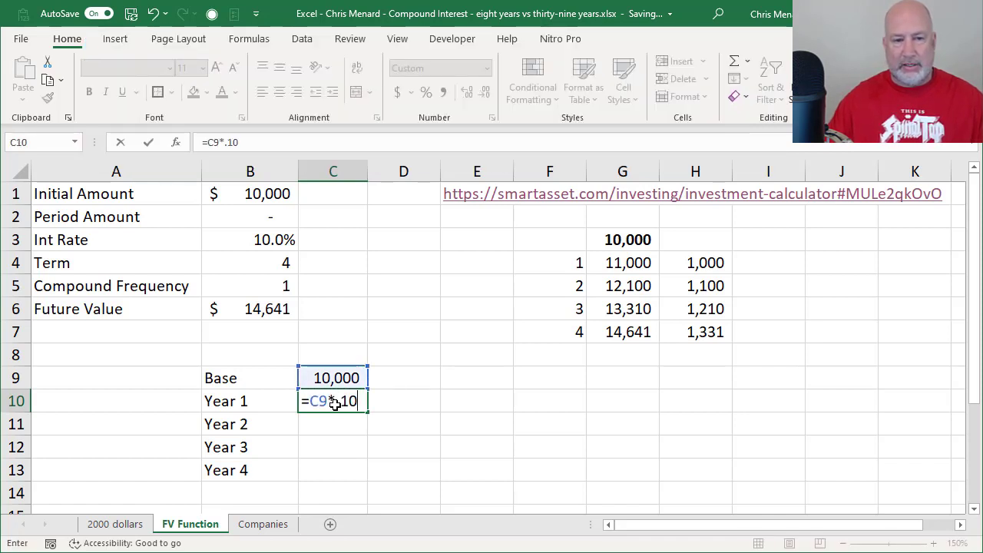
{"action": "key", "text": "Return"}
{"action": "left_click", "coordinate": [335, 403]}
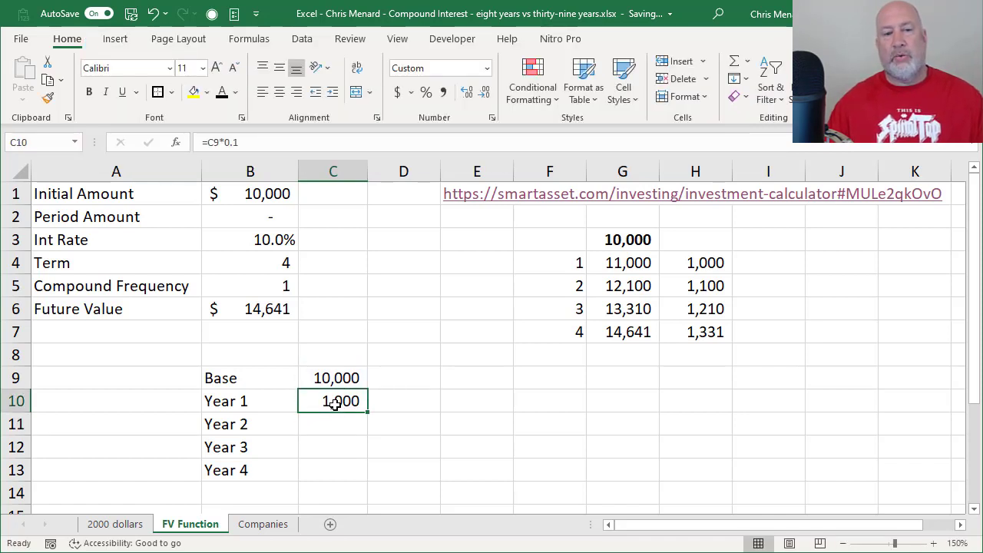
{"action": "left_click", "coordinate": [705, 259]}
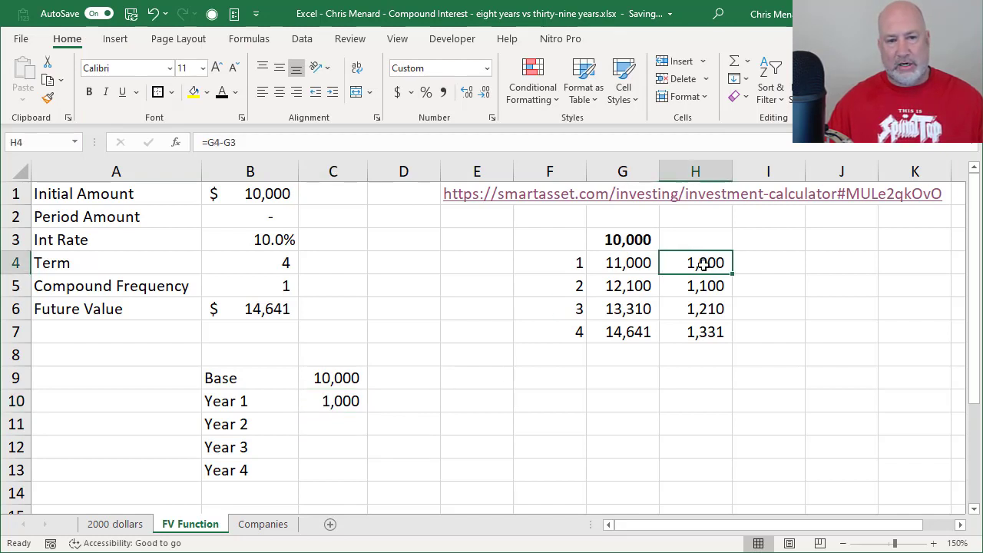
Step: Put 1,000 in C11 and make D11 =0.1*C10, showing 100
{"action": "left_click", "coordinate": [357, 426]}
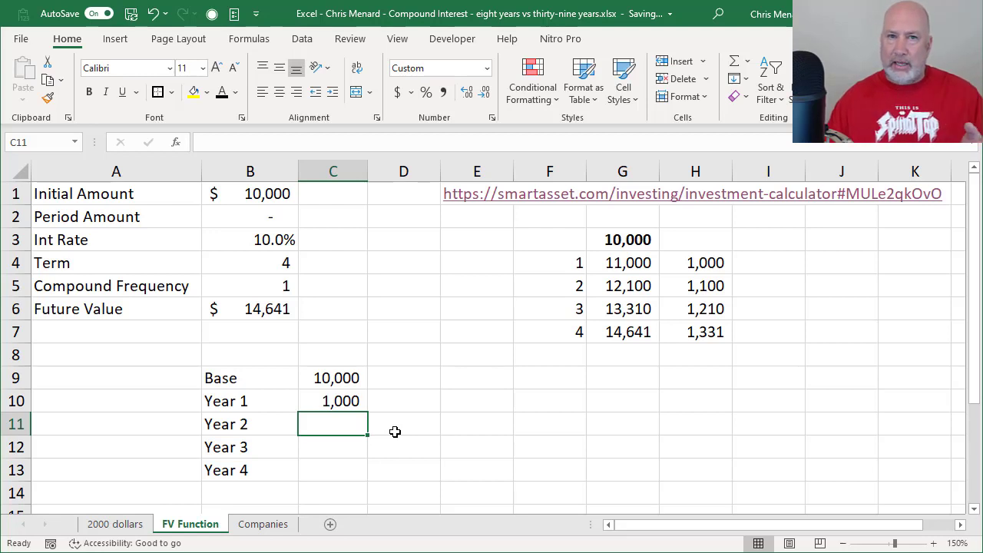
{"action": "type", "text": "1000"}
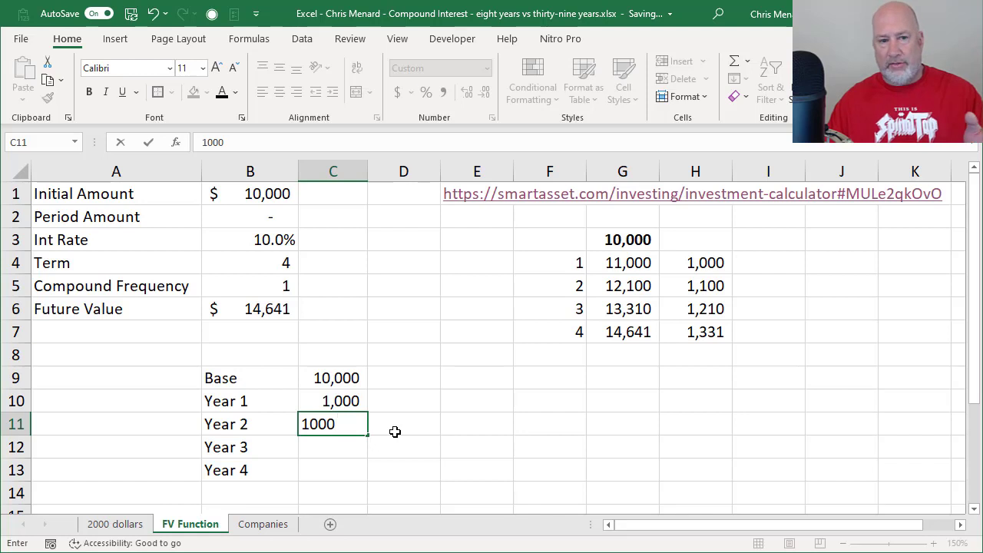
{"action": "key", "text": "Return"}
{"action": "left_click", "coordinate": [394, 432]}
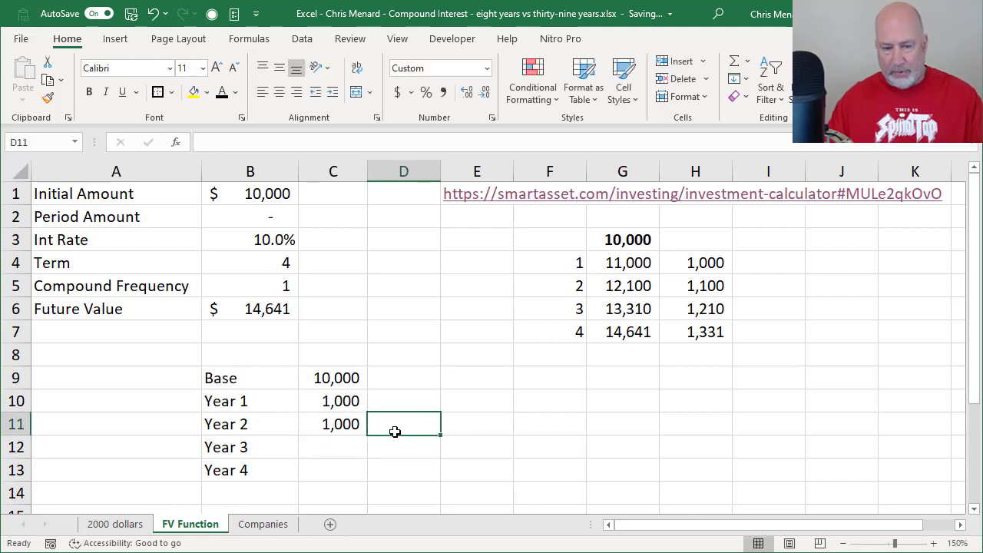
{"action": "type", "text": "="}
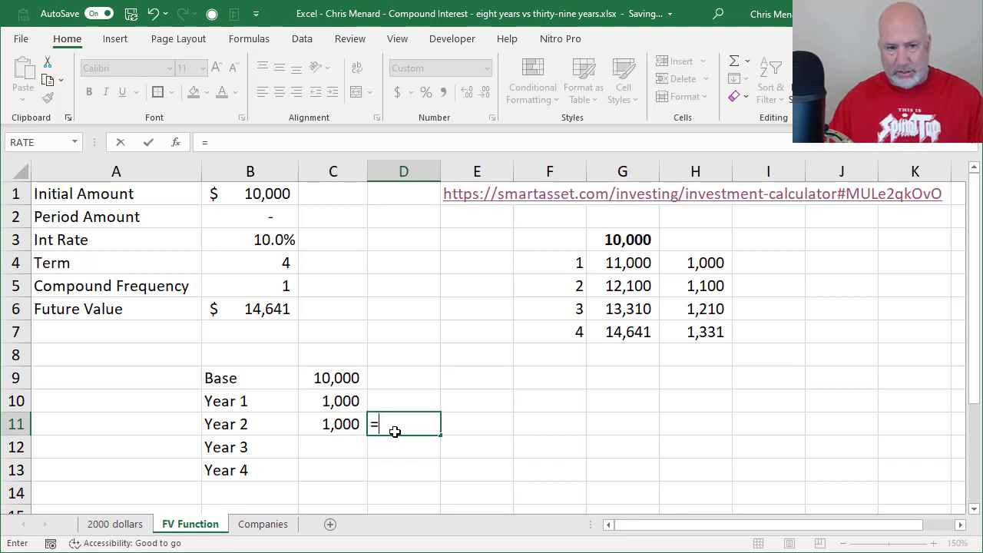
{"action": "type", "text": "*"}
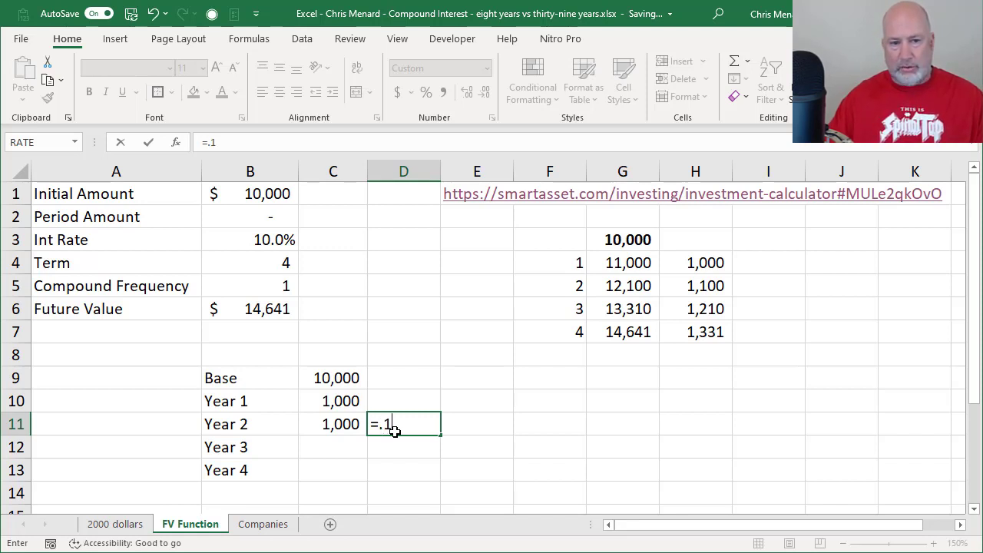
{"action": "type", "text": "*"}
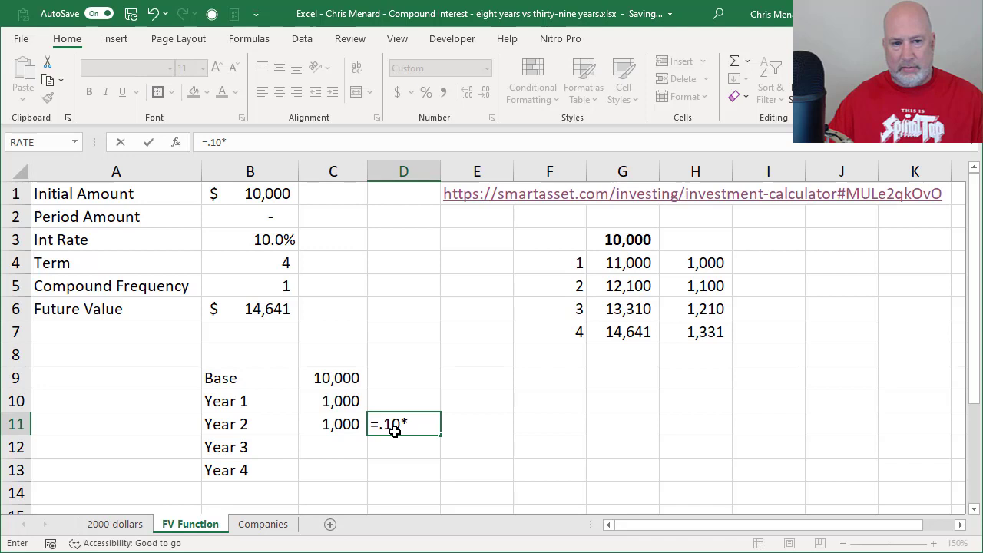
{"action": "left_click", "coordinate": [320, 394]}
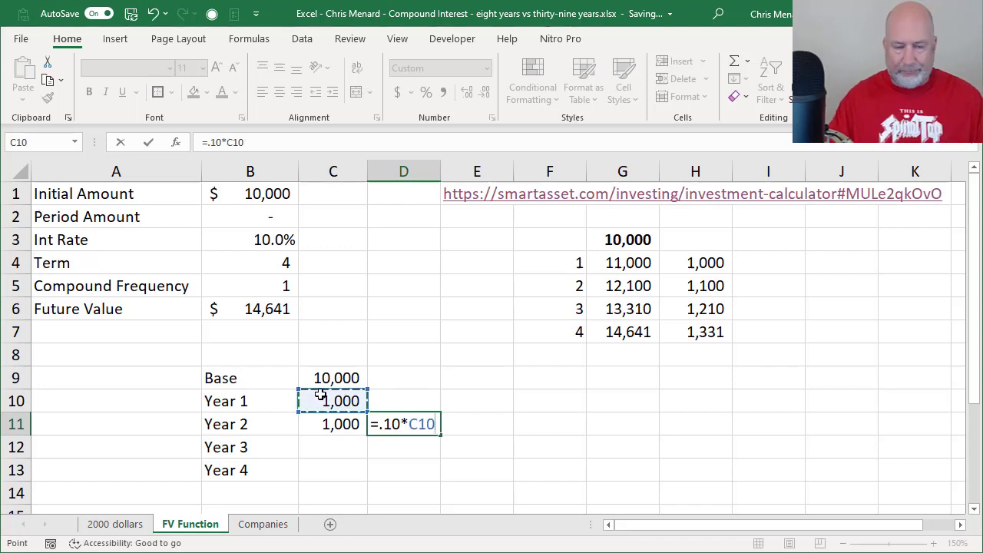
{"action": "key", "text": "ctrl+Return"}
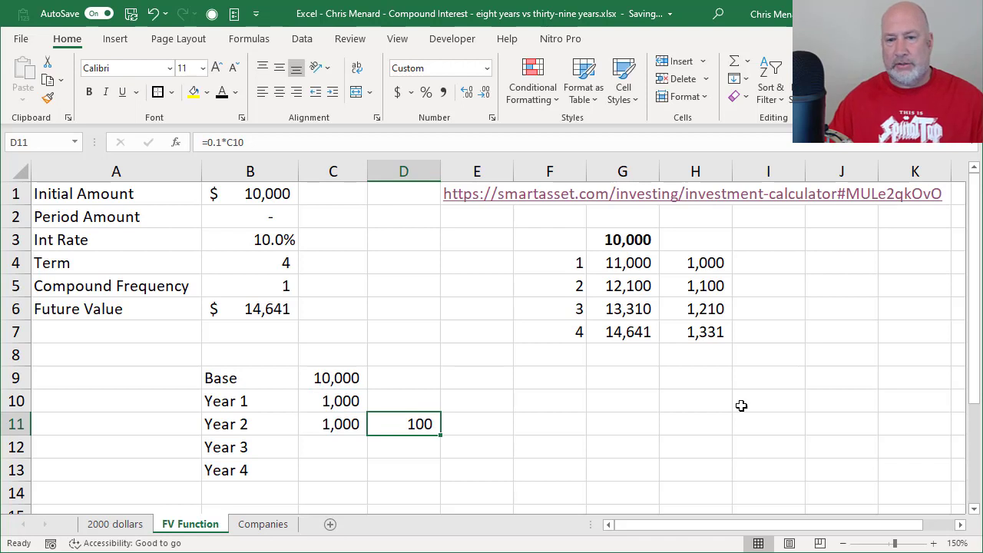
Step: AutoSum the Year 1 row into K10 and copy the total down to K11
{"action": "left_click", "coordinate": [906, 383]}
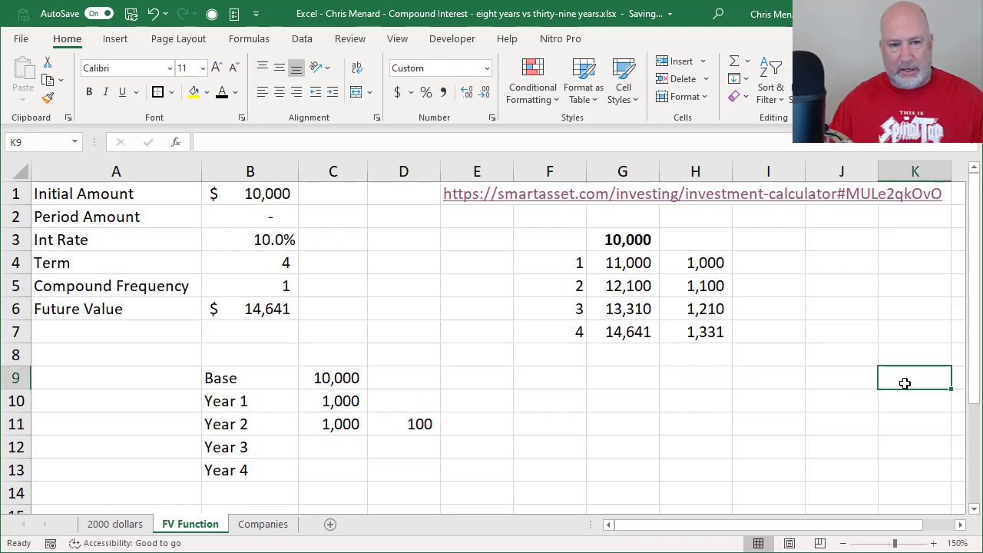
{"action": "left_click", "coordinate": [902, 397]}
{"action": "left_click", "coordinate": [735, 65]}
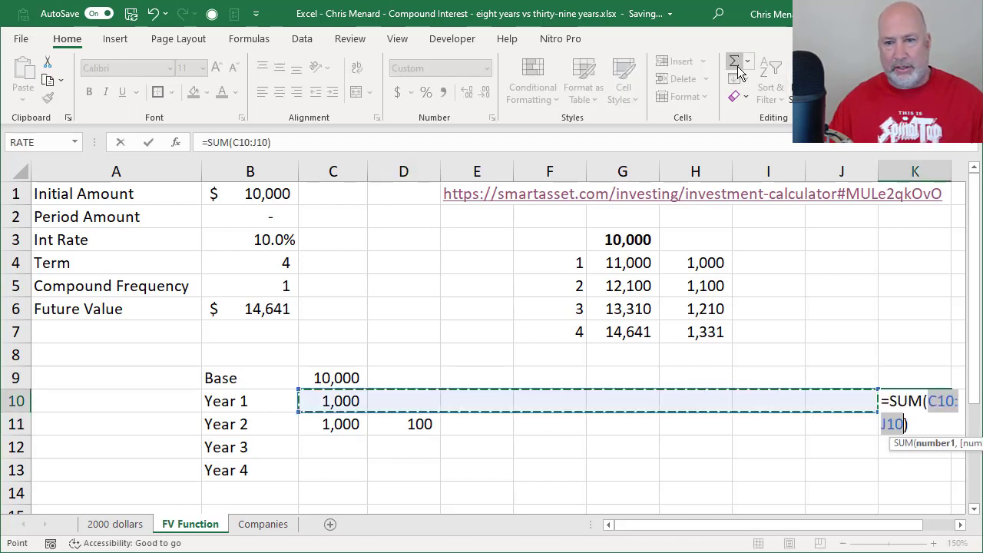
{"action": "left_click", "coordinate": [736, 64]}
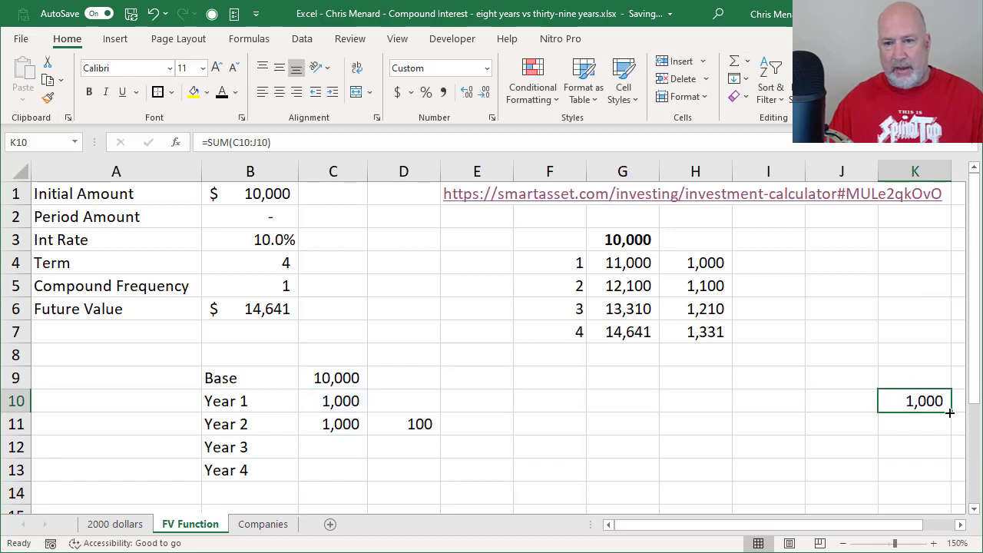
{"action": "left_click_drag", "start_coordinate": [951, 413], "coordinate": [949, 430]}
{"action": "left_click", "coordinate": [913, 401]}
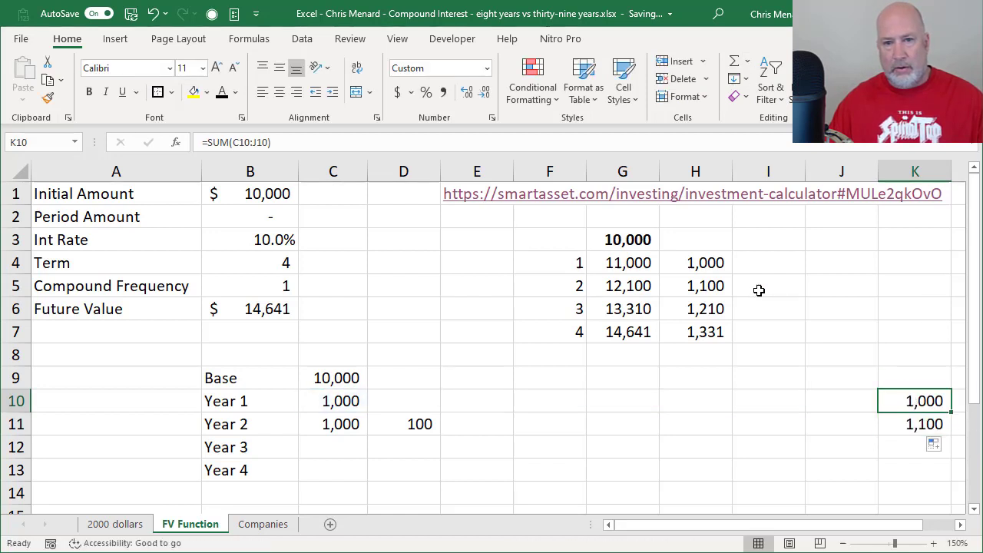
{"action": "left_click", "coordinate": [703, 263]}
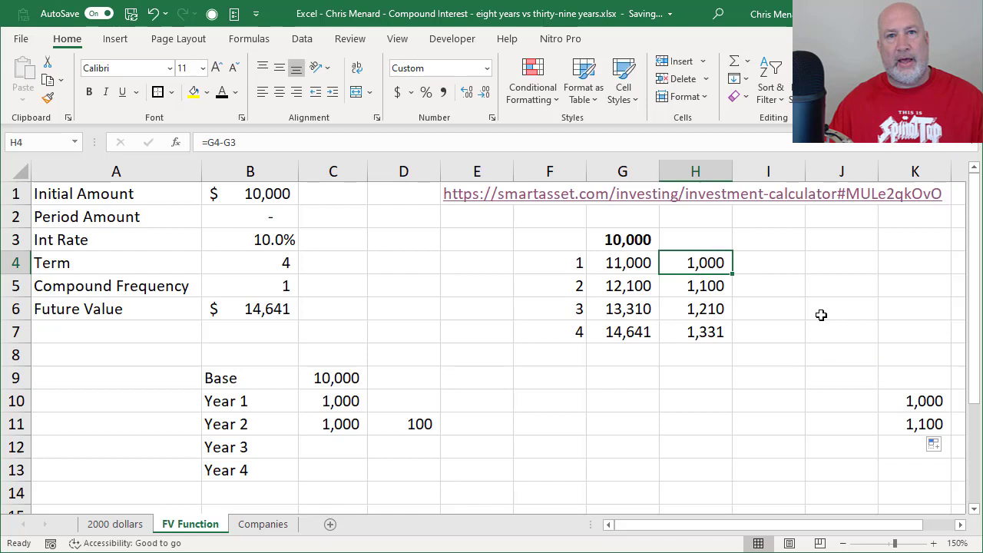
{"action": "left_click", "coordinate": [903, 421]}
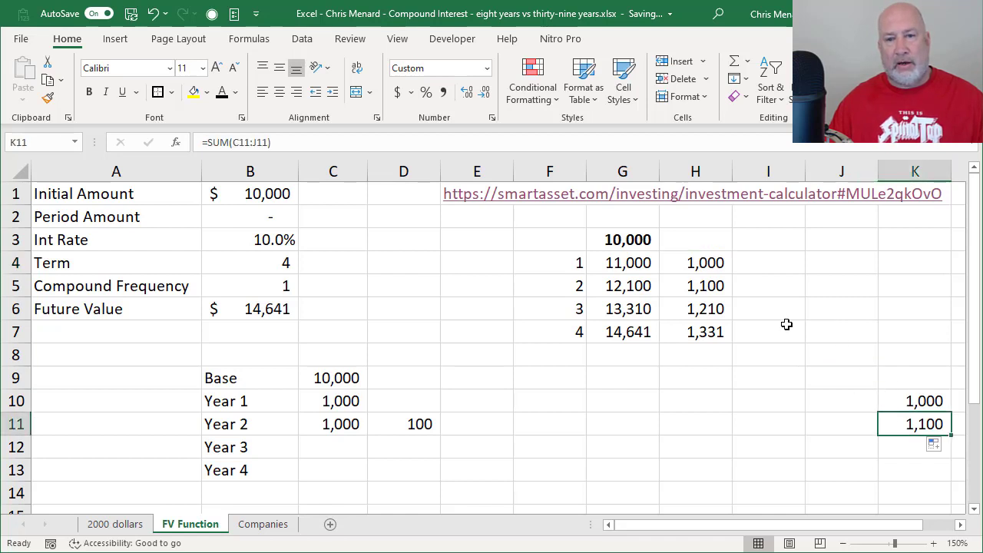
{"action": "left_click", "coordinate": [707, 295]}
Step: Enter 1,000 as the Year 3 amount in C12
{"action": "left_click", "coordinate": [338, 452]}
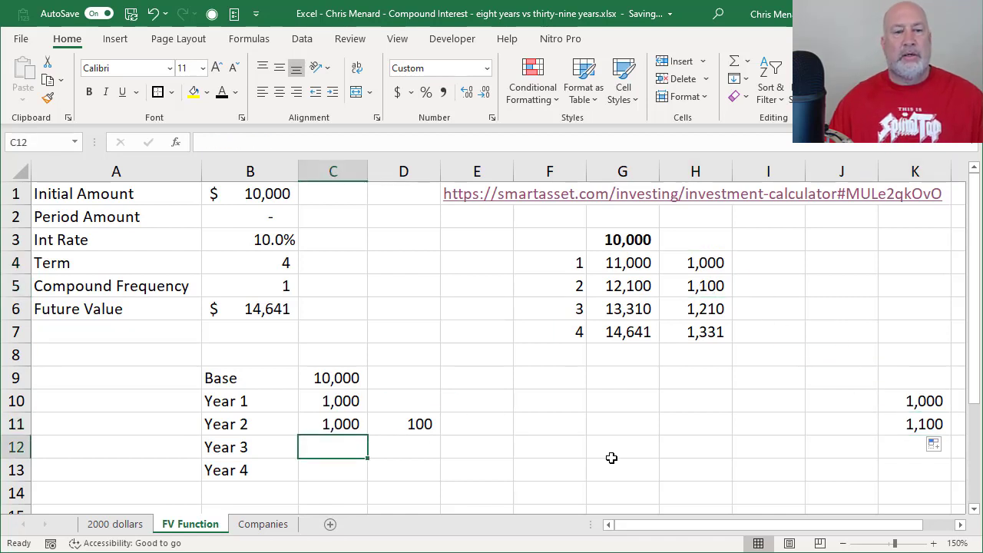
{"action": "type", "text": "1000"}
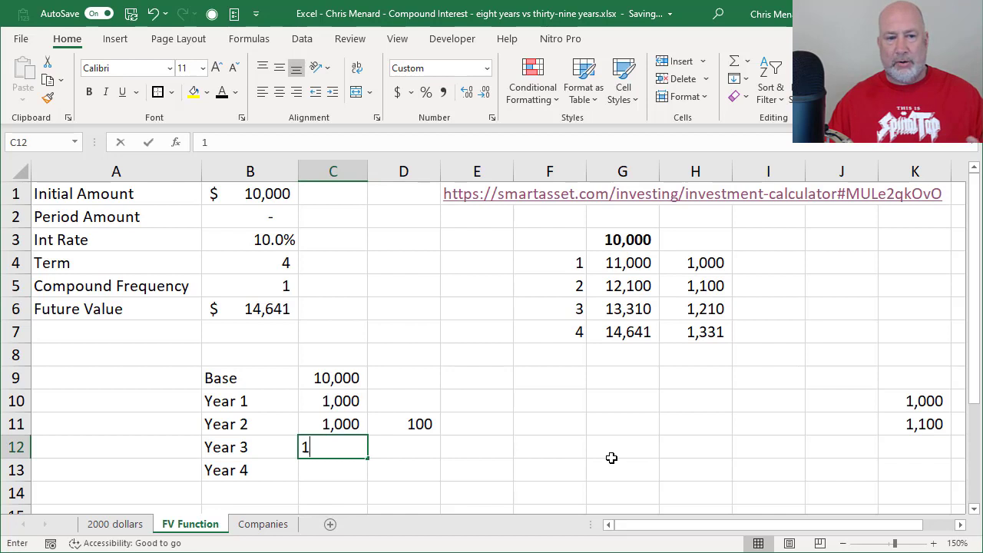
{"action": "key", "text": "Return"}
{"action": "key", "text": "Up"}
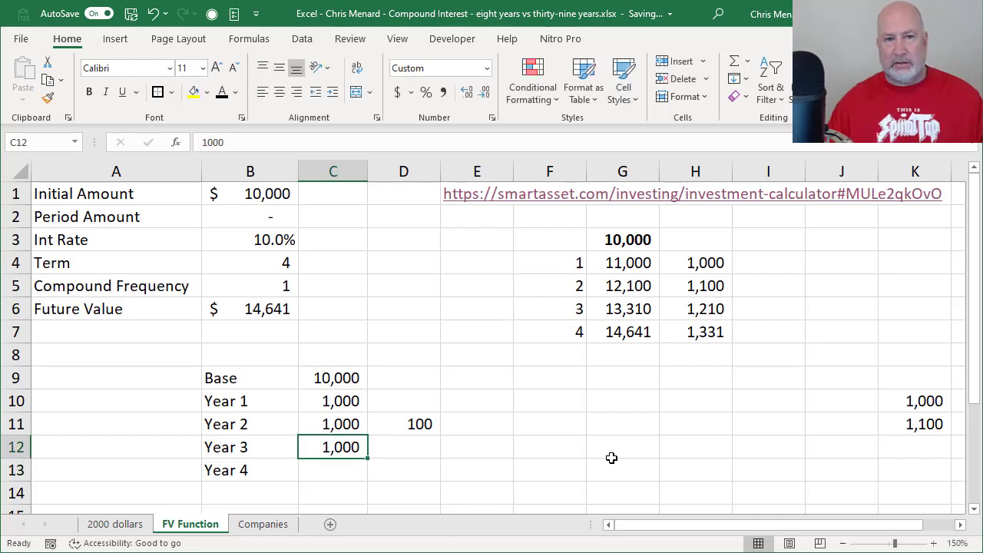
{"action": "key", "text": "Right"}
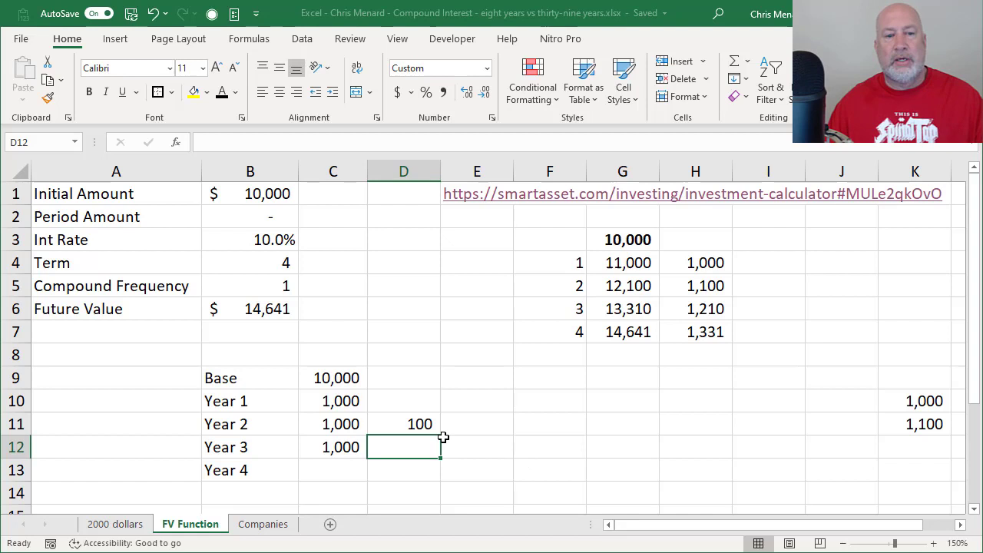
{"action": "left_click", "coordinate": [338, 447]}
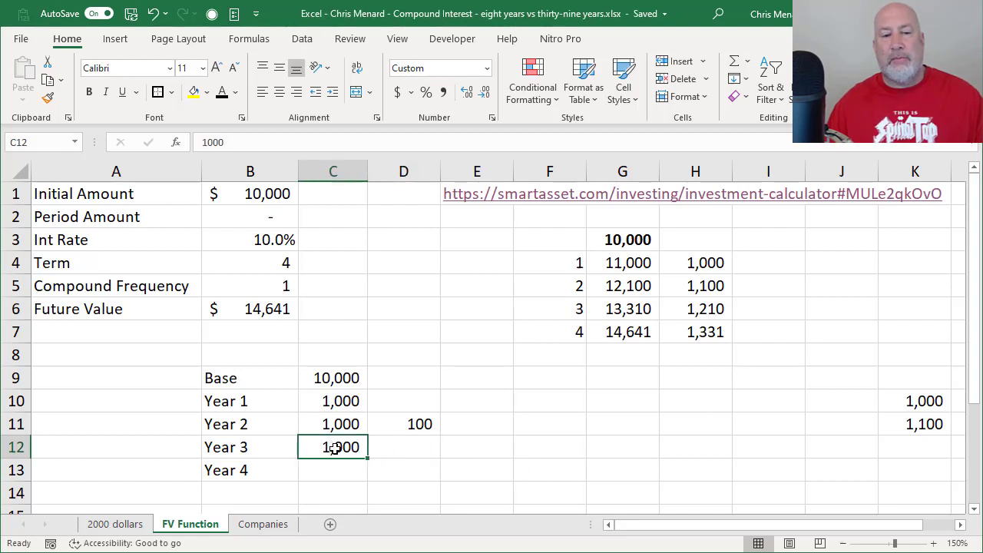
{"action": "left_click", "coordinate": [390, 447]}
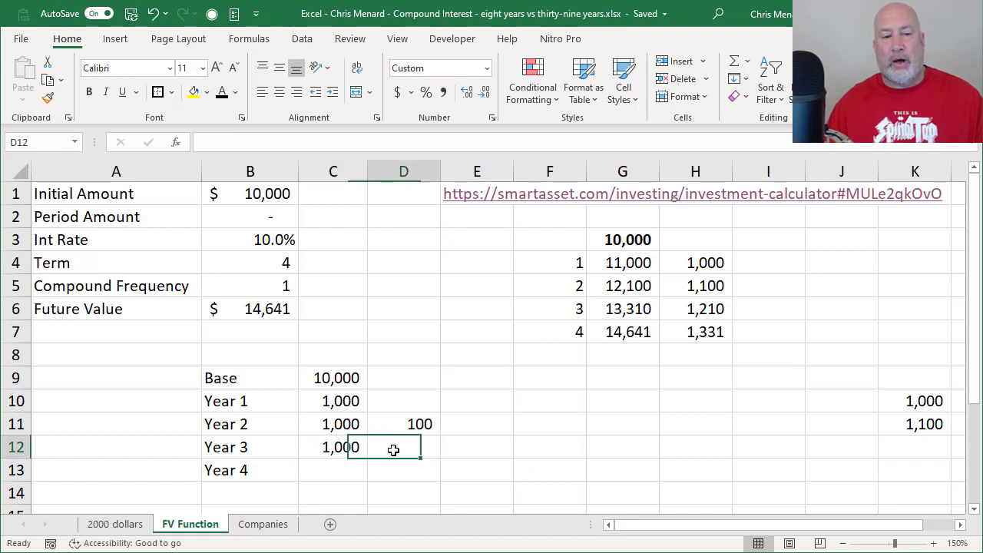
{"action": "left_click", "coordinate": [338, 400]}
{"action": "left_click", "coordinate": [395, 451]}
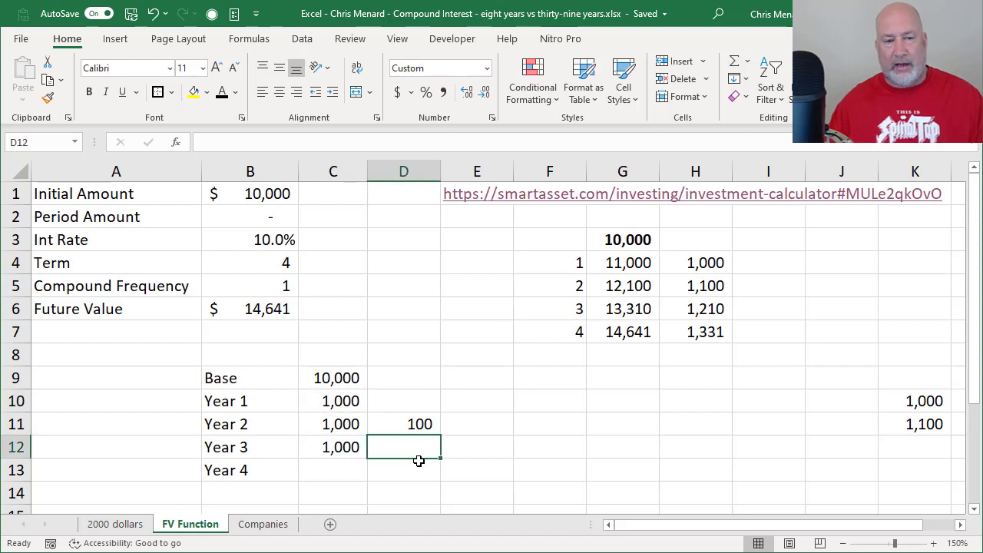
Step: Fill D12:F12 with 100, 100 and 10
{"action": "type", "text": "100"}
{"action": "key", "text": "Tab"}
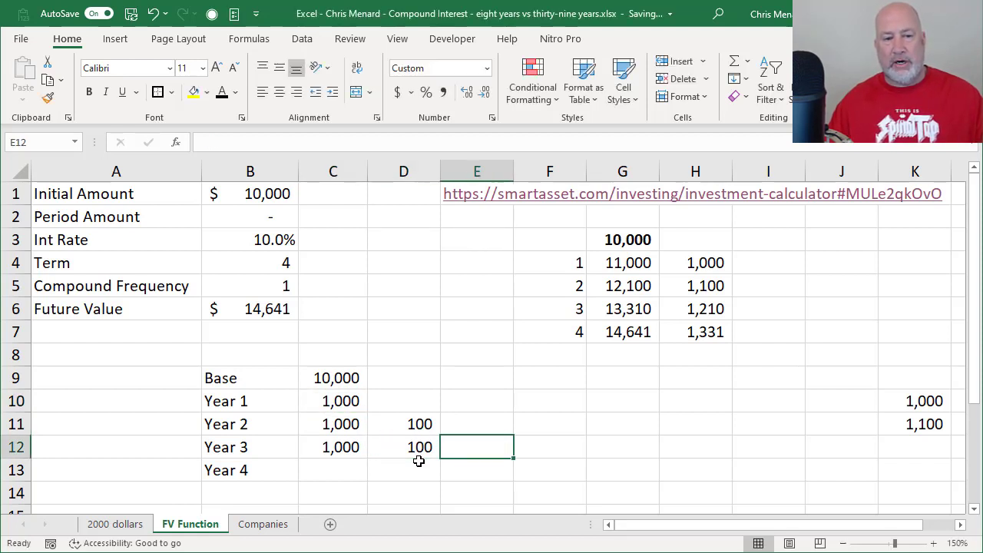
{"action": "type", "text": "100"}
{"action": "key", "text": "Tab"}
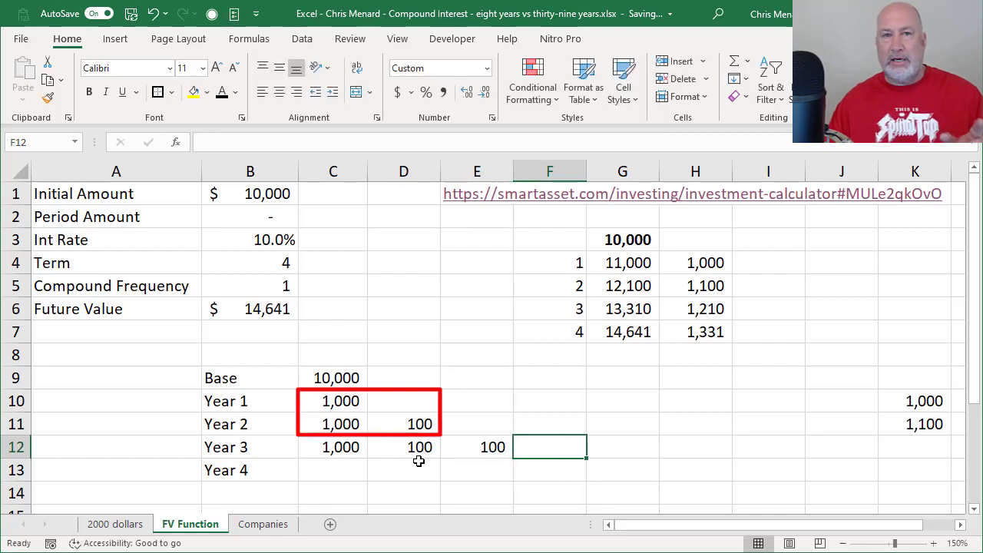
{"action": "left_click", "coordinate": [403, 414]}
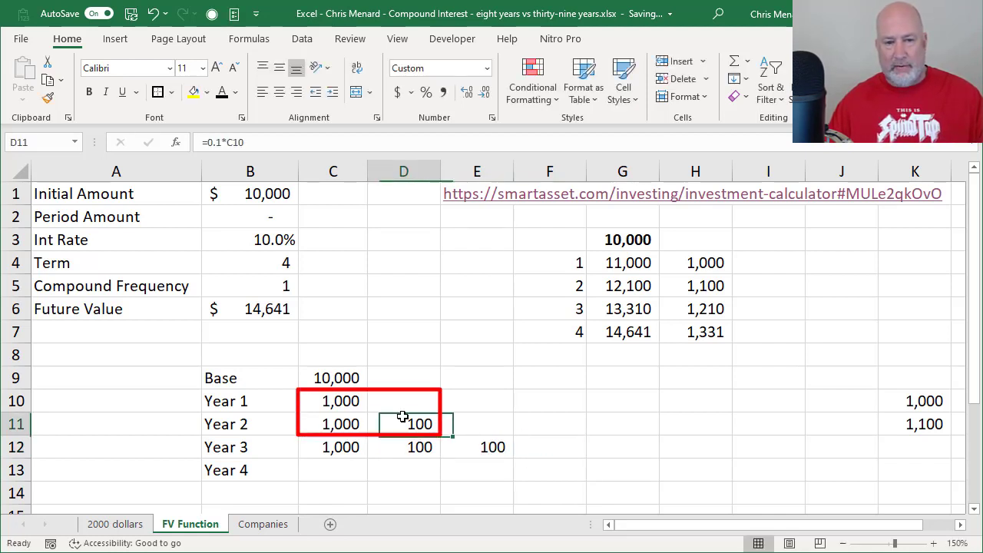
{"action": "left_click", "coordinate": [547, 442]}
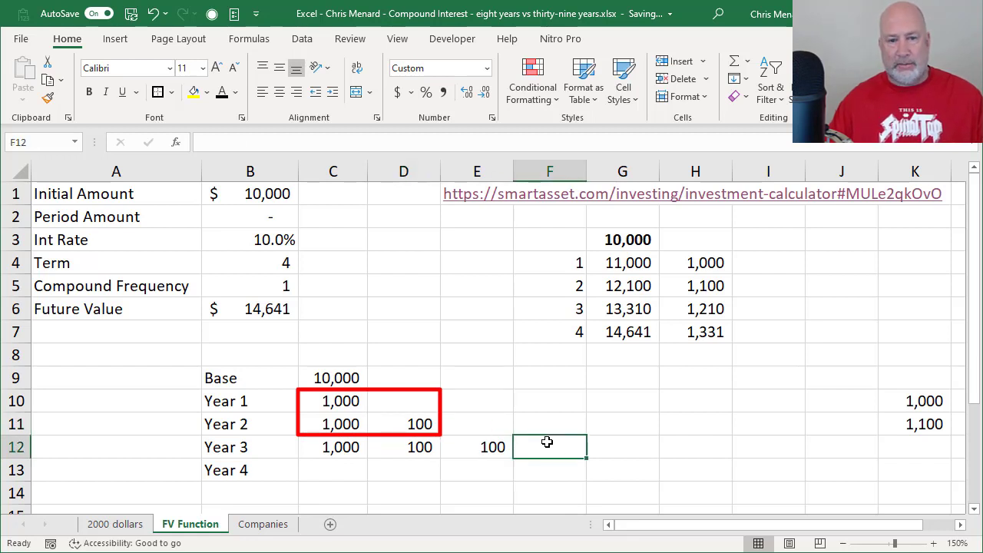
{"action": "type", "text": "10"}
{"action": "key", "text": "Tab"}
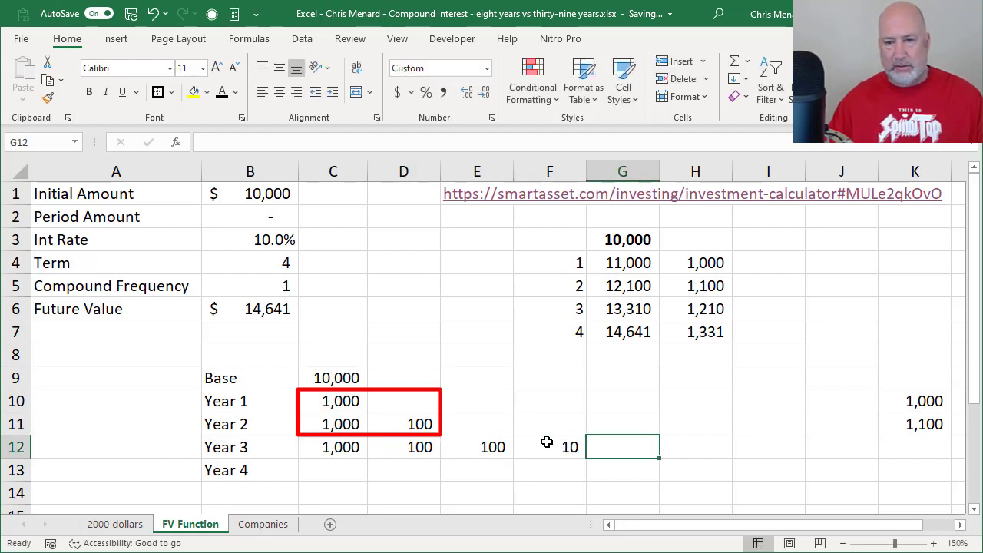
Step: Extend the row totals down to K12, giving 1,210 to match H6
{"action": "left_click", "coordinate": [947, 409]}
{"action": "left_click", "coordinate": [947, 422]}
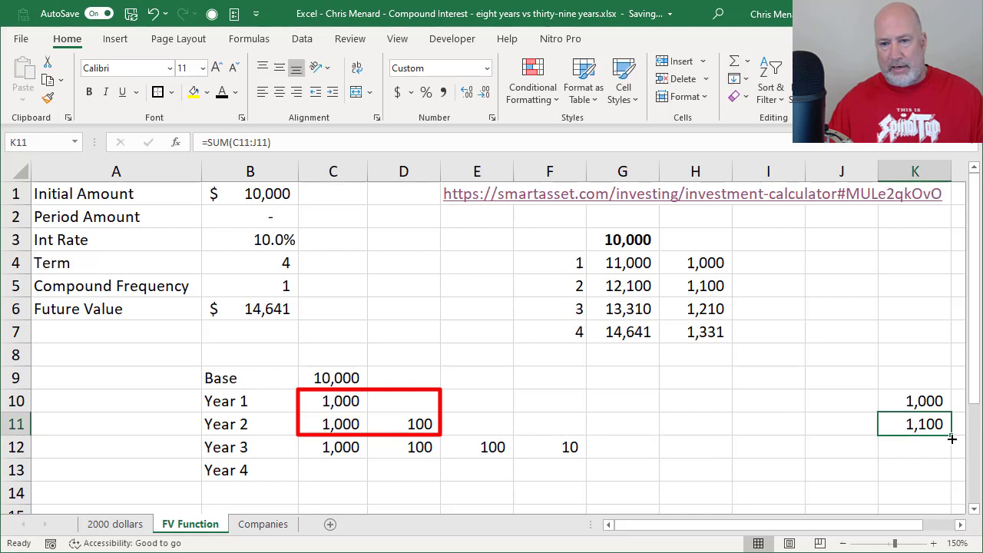
{"action": "left_click_drag", "start_coordinate": [952, 436], "coordinate": [935, 453]}
{"action": "left_click", "coordinate": [926, 450]}
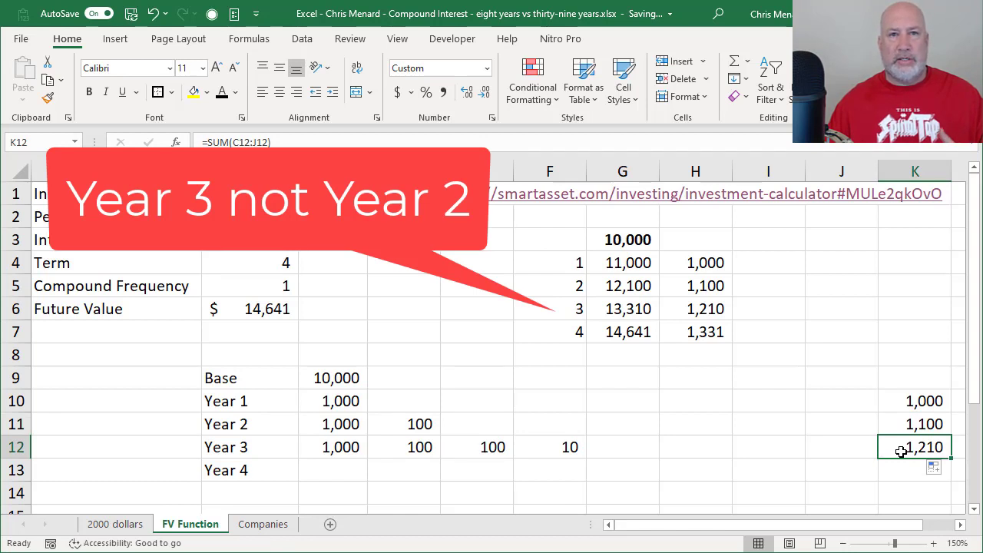
{"action": "left_click", "coordinate": [702, 311]}
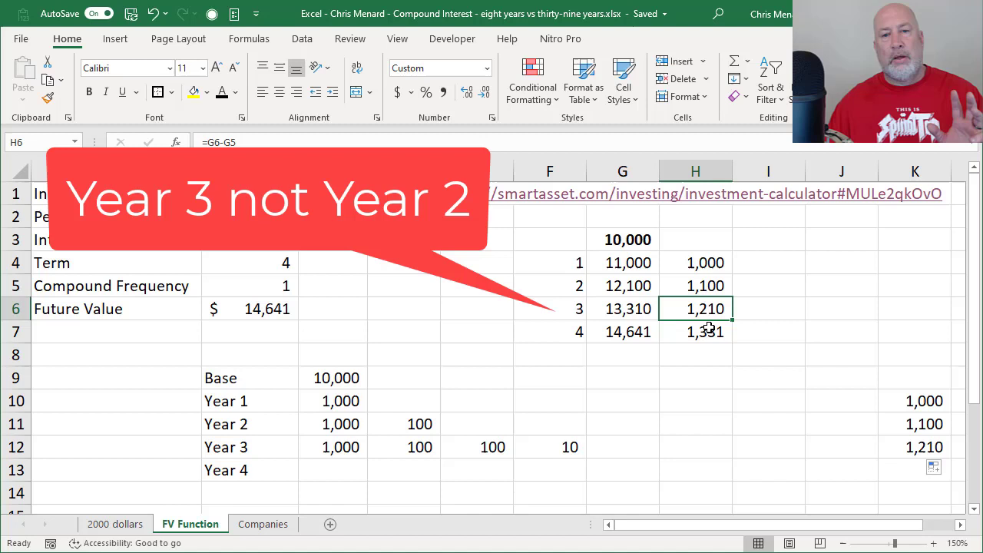
{"action": "left_click", "coordinate": [904, 447]}
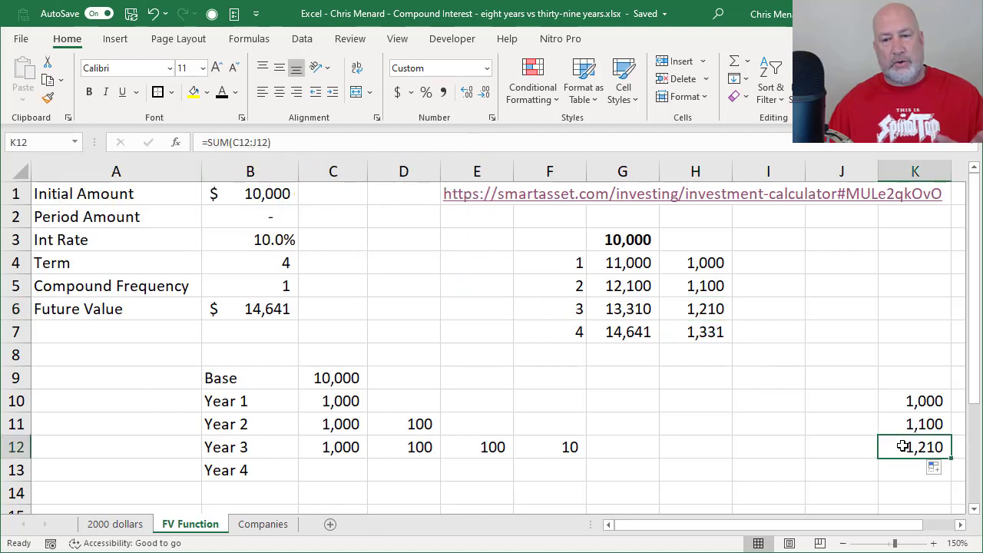
Step: Enter Year 4's 1,000 contribution and 100, 100, 100 in C13 through F13
{"action": "left_click", "coordinate": [369, 464]}
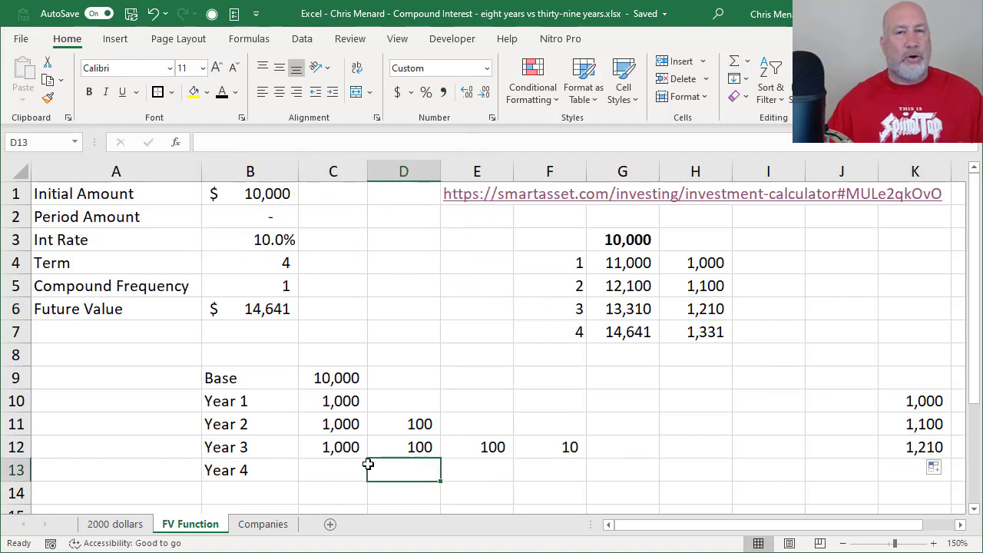
{"action": "key", "text": "Left"}
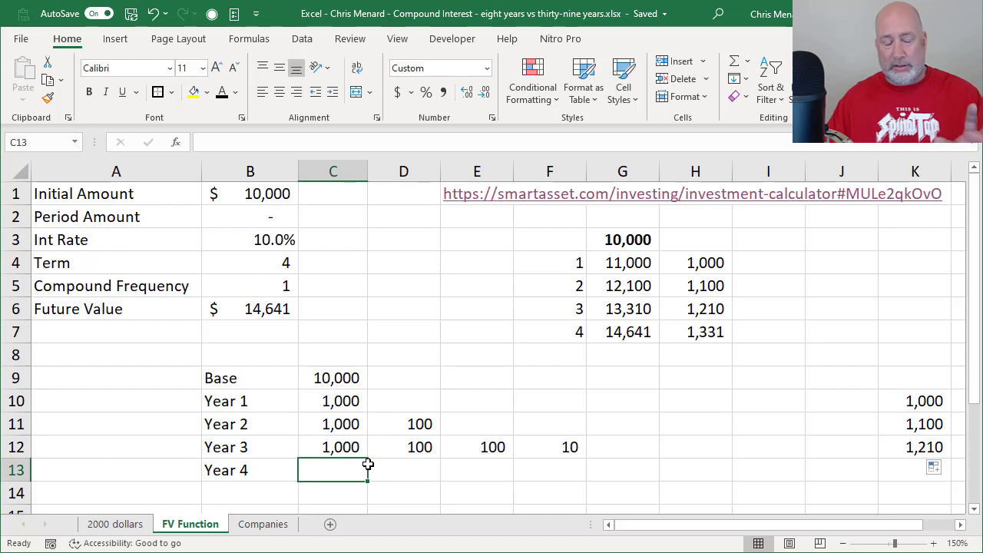
{"action": "type", "text": "1000"}
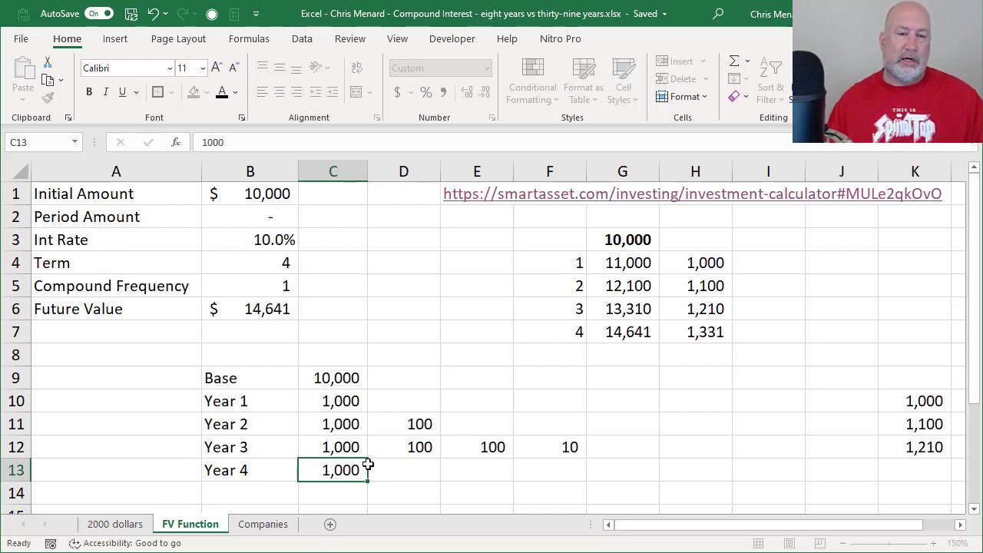
{"action": "key", "text": "Tab"}
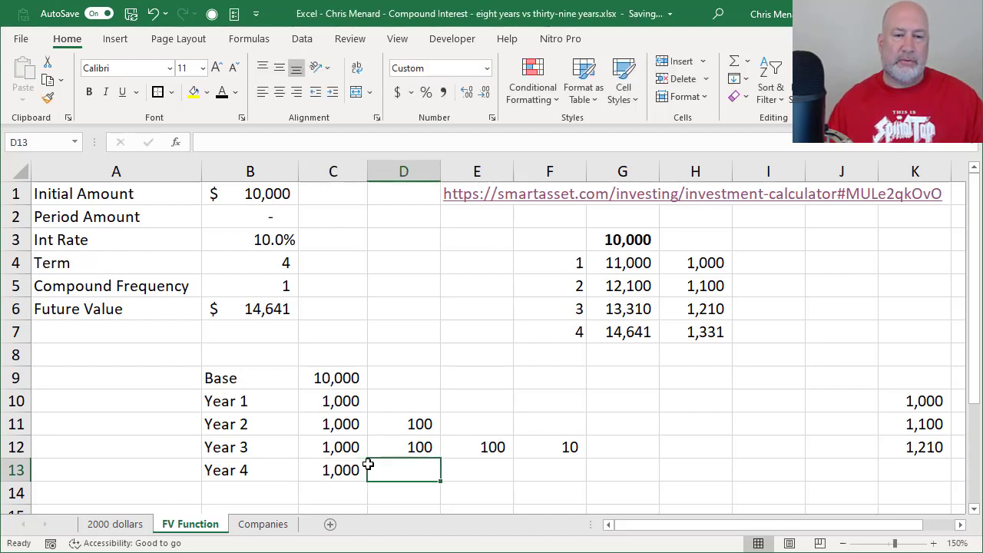
{"action": "type", "text": "100"}
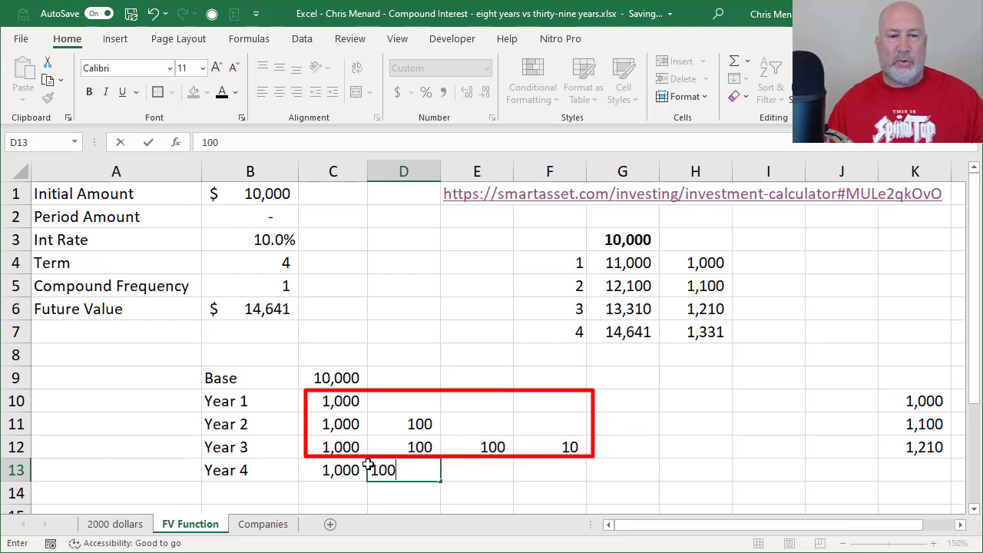
{"action": "key", "text": "Tab"}
{"action": "type", "text": "100"}
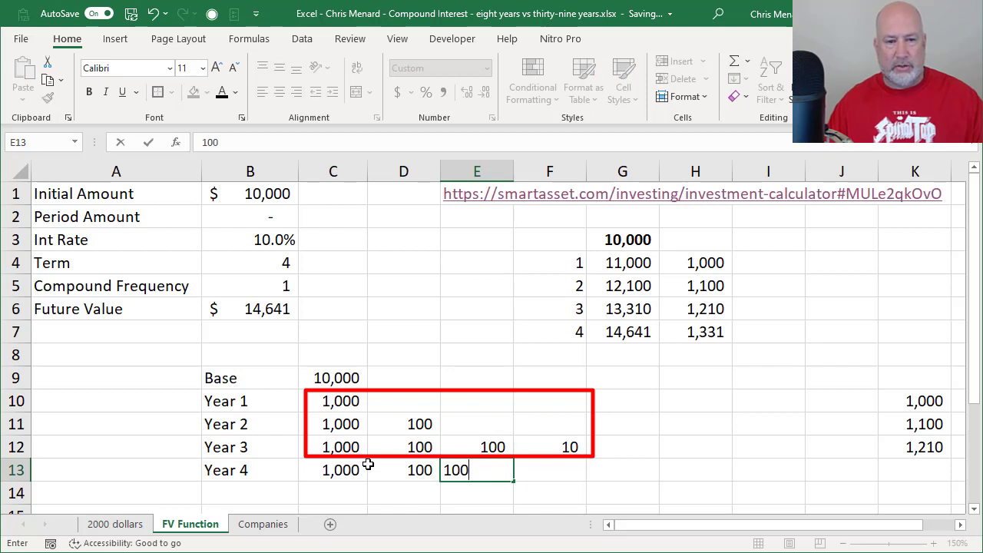
{"action": "key", "text": "Tab"}
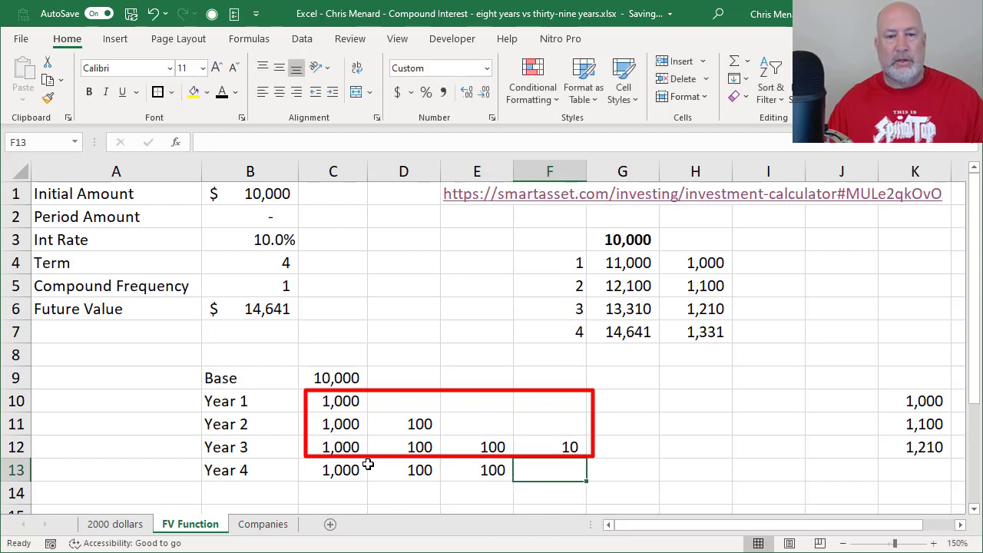
{"action": "type", "text": "100"}
{"action": "key", "text": "Tab"}
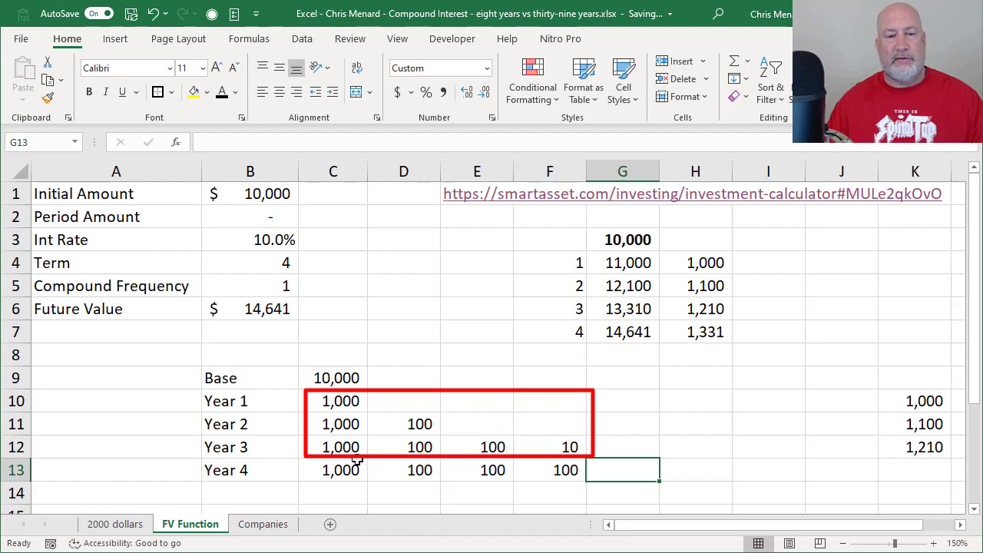
Step: Fill G13, H13, I13 and J13 with 10, 10, 10 and 1
{"action": "left_click", "coordinate": [398, 424]}
{"action": "left_click", "coordinate": [611, 469]}
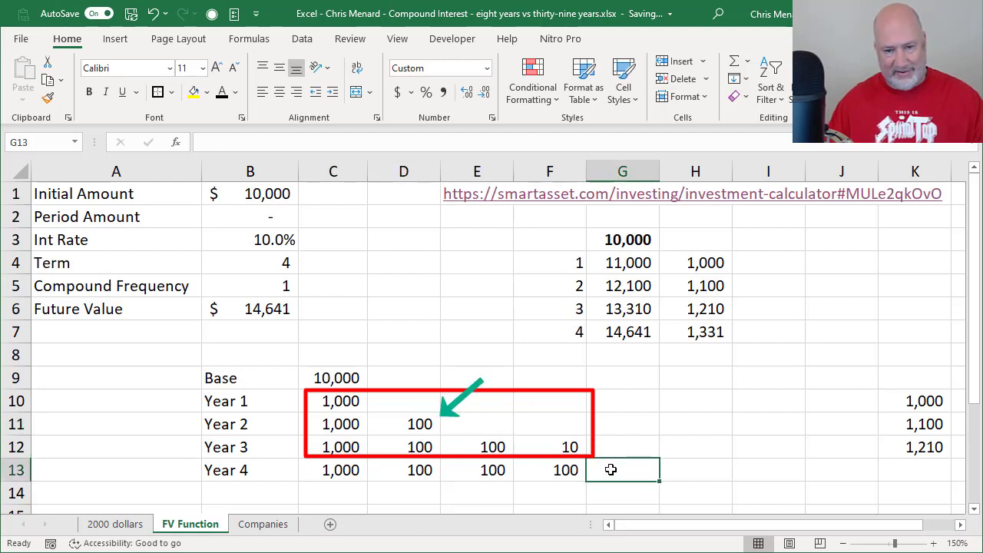
{"action": "type", "text": "10"}
{"action": "key", "text": "Tab"}
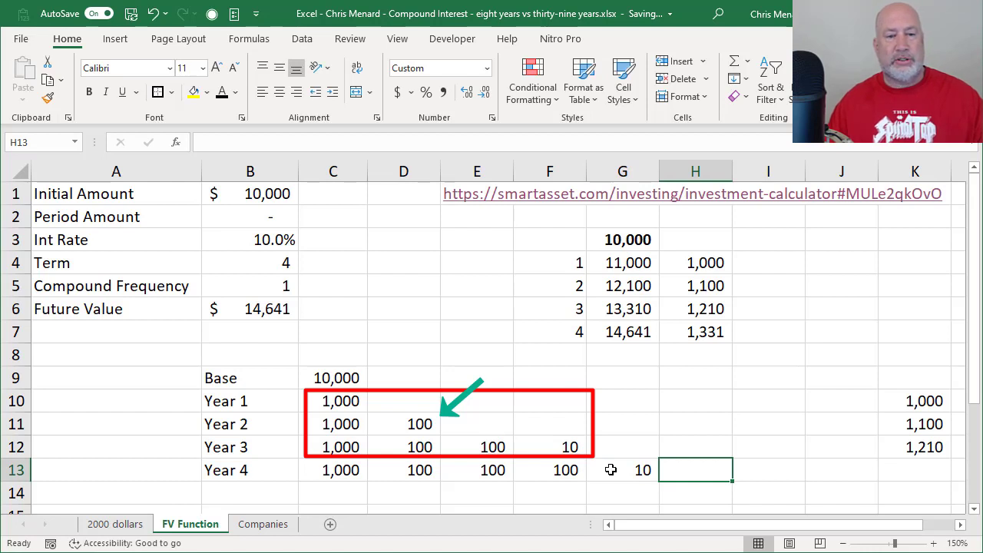
{"action": "left_click", "coordinate": [413, 447]}
{"action": "left_click", "coordinate": [708, 468]}
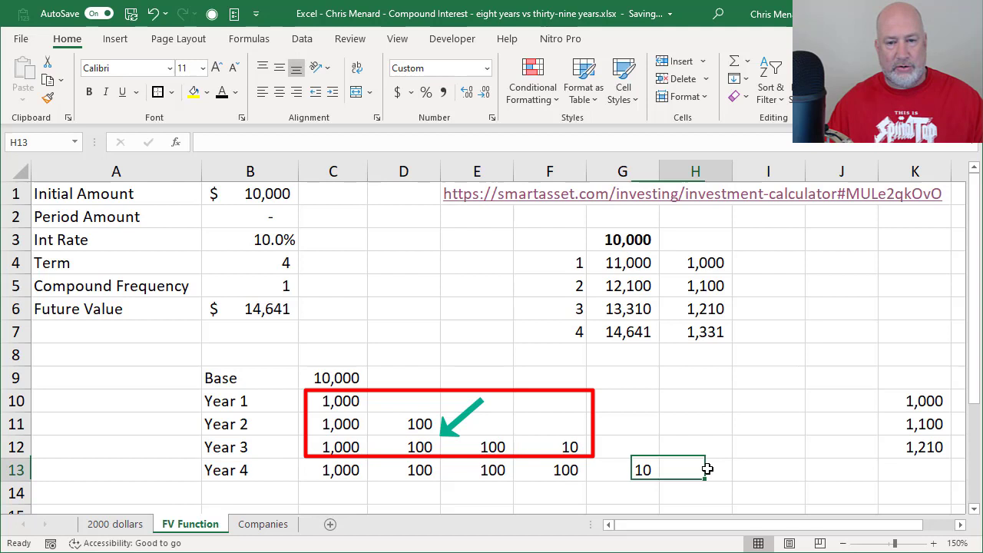
{"action": "type", "text": "10"}
{"action": "key", "text": "Tab"}
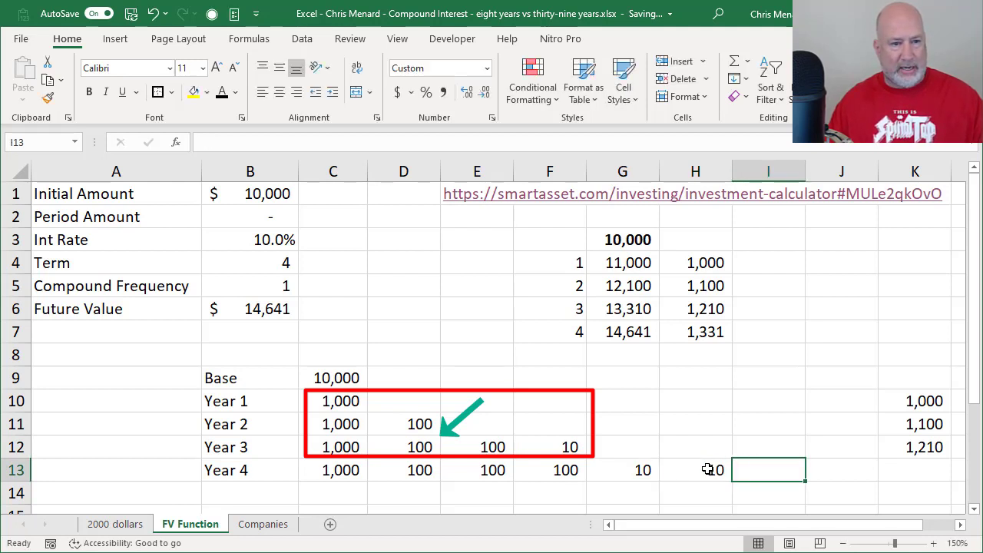
{"action": "type", "text": "10"}
{"action": "key", "text": "Tab"}
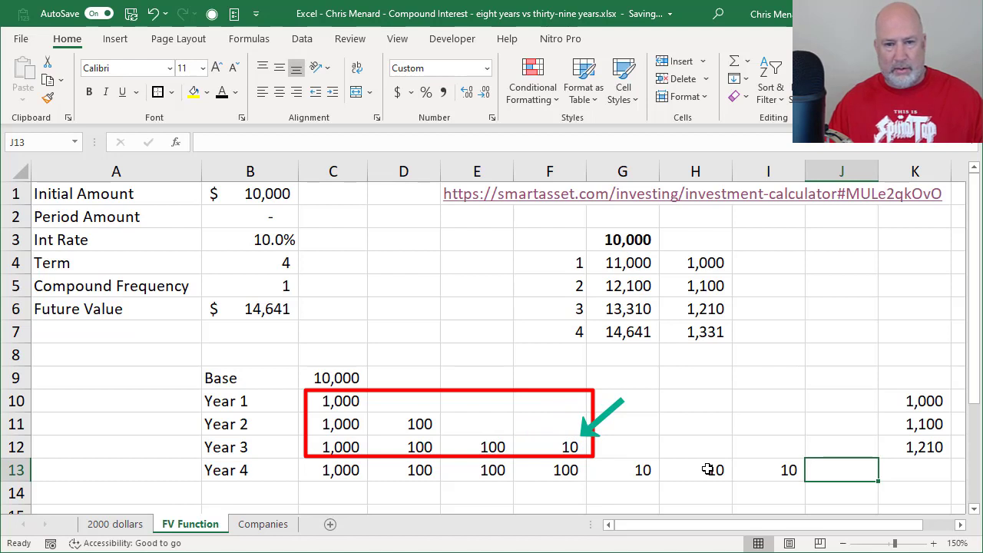
{"action": "type", "text": "1"}
{"action": "key", "text": "Tab"}
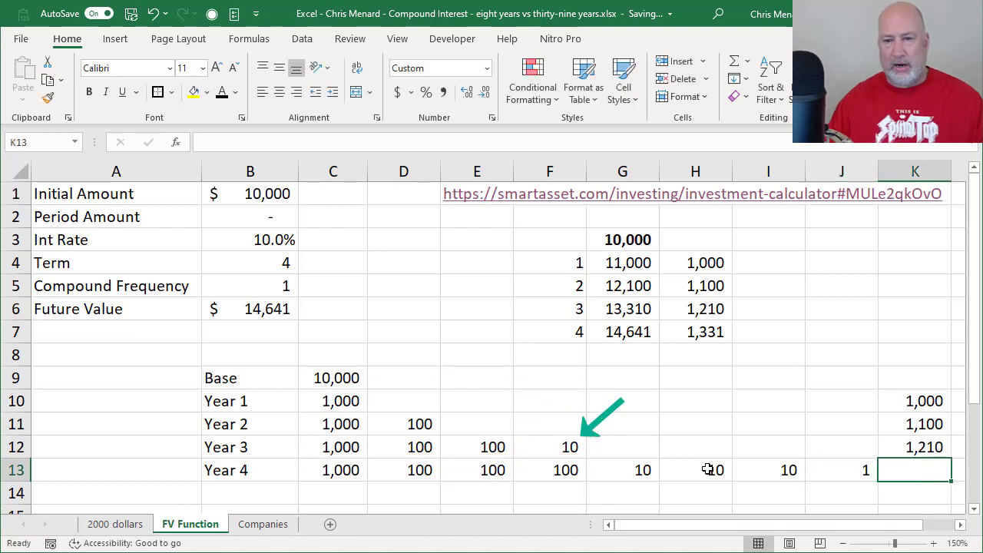
Step: Copy the SUM row-total formula from K12 down to K13, giving 1,331
{"action": "left_click", "coordinate": [930, 447]}
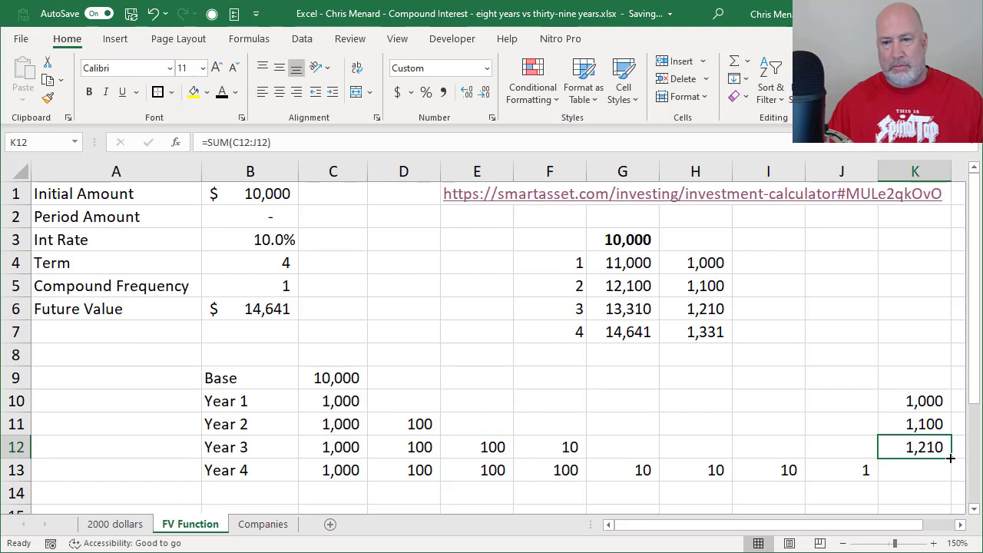
{"action": "left_click_drag", "start_coordinate": [951, 459], "coordinate": [952, 481]}
{"action": "left_click", "coordinate": [909, 471]}
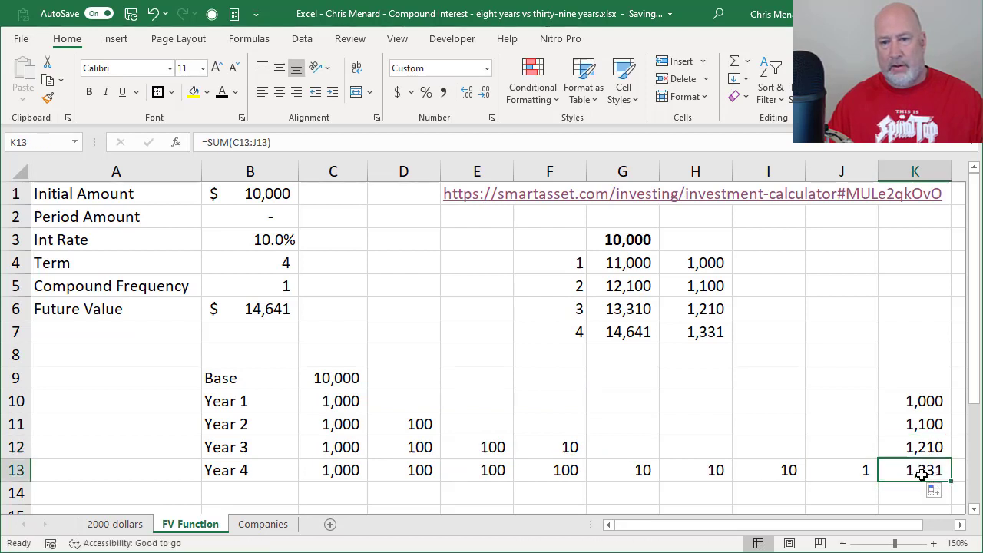
{"action": "double_click", "coordinate": [910, 472]}
{"action": "key", "text": "Escape"}
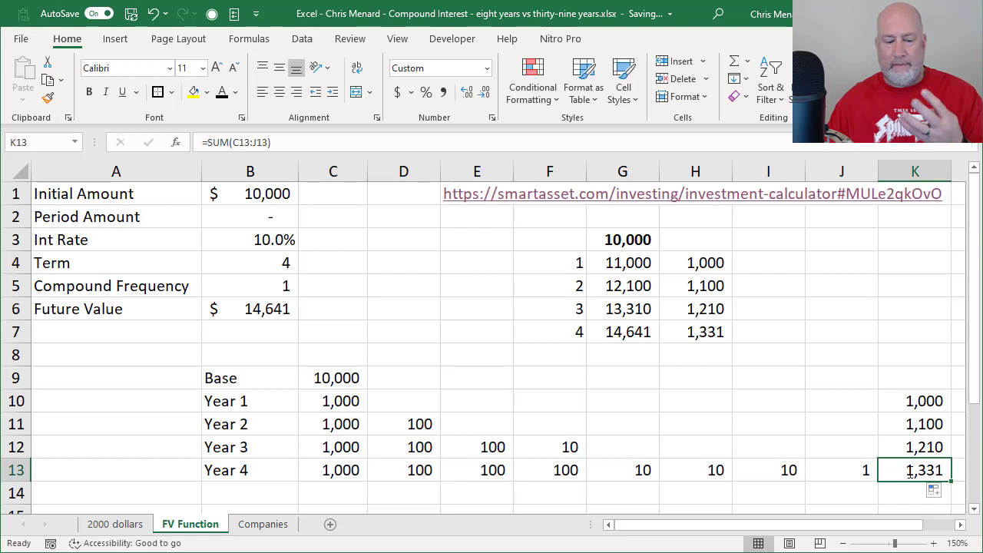
{"action": "left_click", "coordinate": [711, 338]}
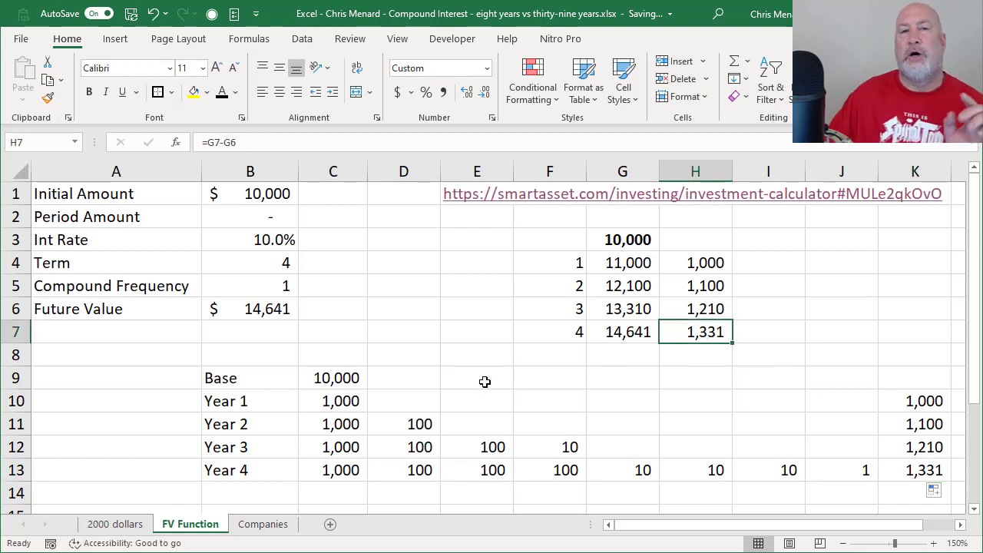
{"action": "left_click_drag", "start_coordinate": [329, 379], "coordinate": [338, 468]}
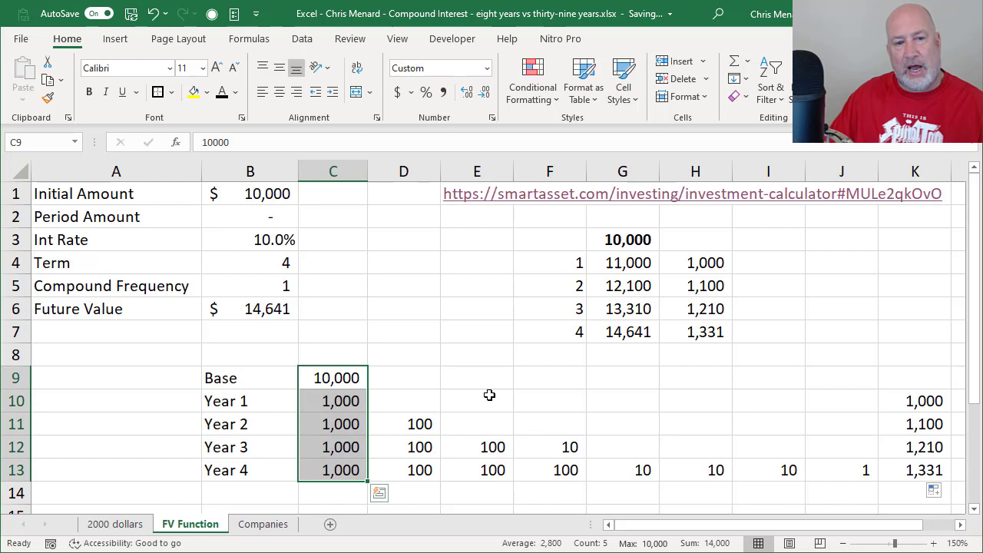
{"action": "left_click_drag", "start_coordinate": [343, 380], "coordinate": [818, 467]}
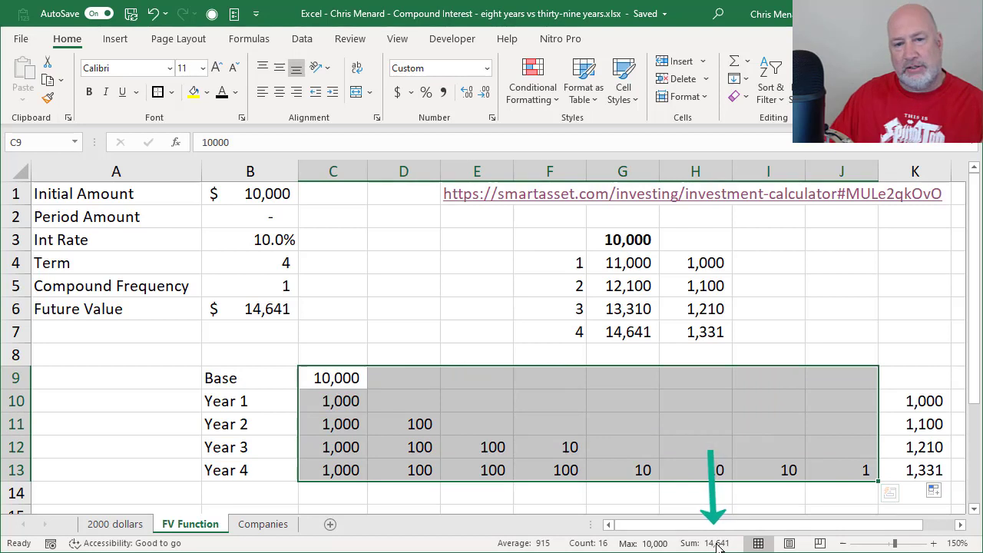
{"action": "left_click", "coordinate": [249, 308]}
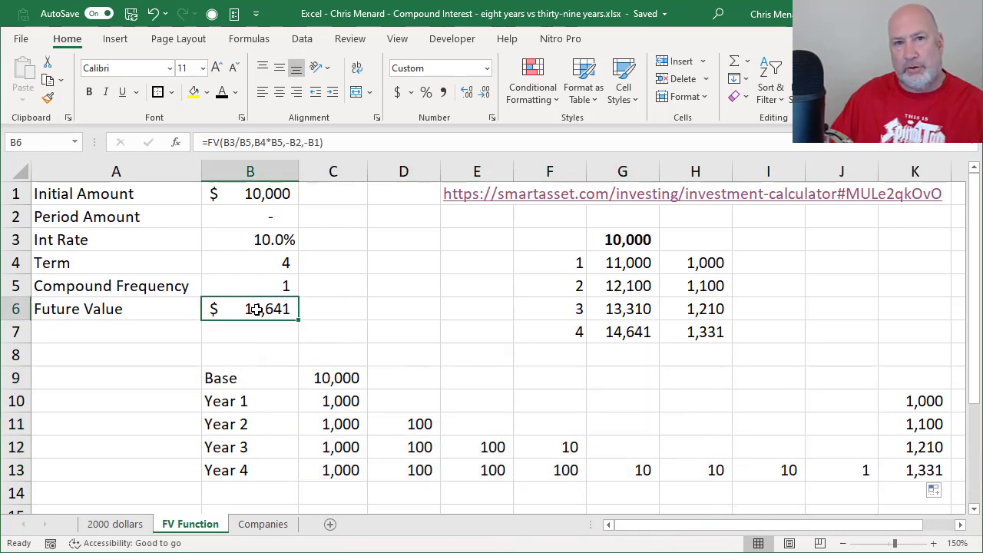
{"action": "left_click", "coordinate": [630, 331]}
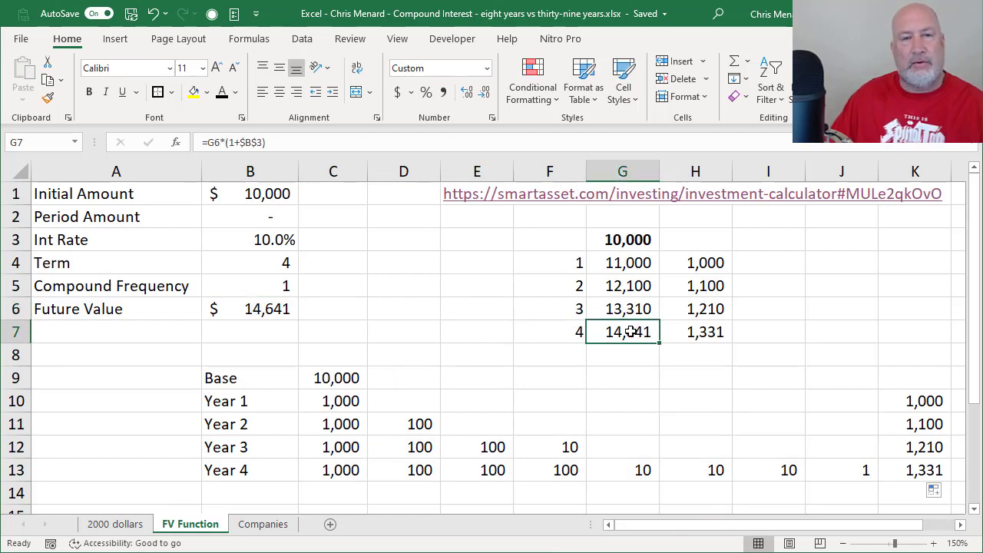
{"action": "left_click", "coordinate": [269, 261]}
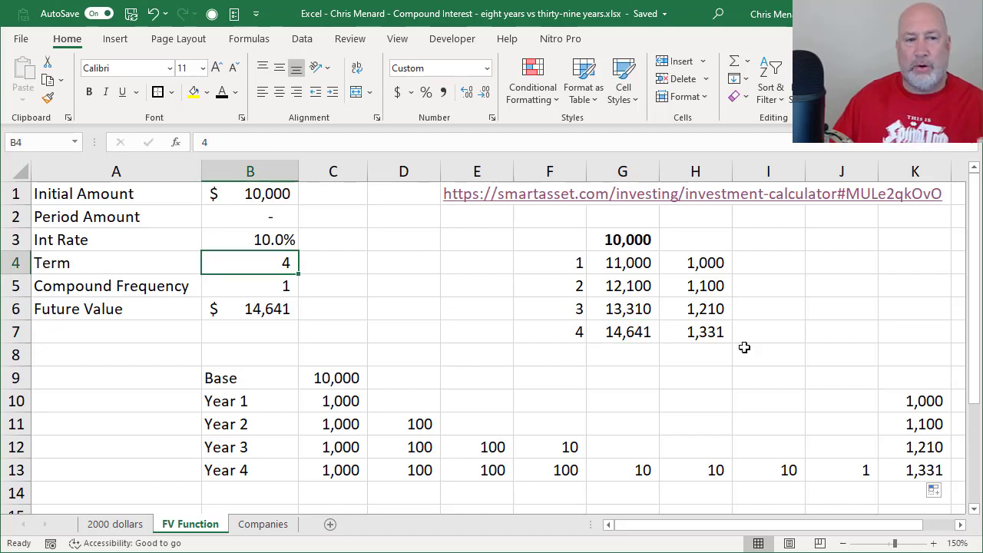
Step: Enter a 25-year term in B4 for a $108,347 Future Value, then switch to OneNote
{"action": "type", "text": "25"}
{"action": "key", "text": "Return"}
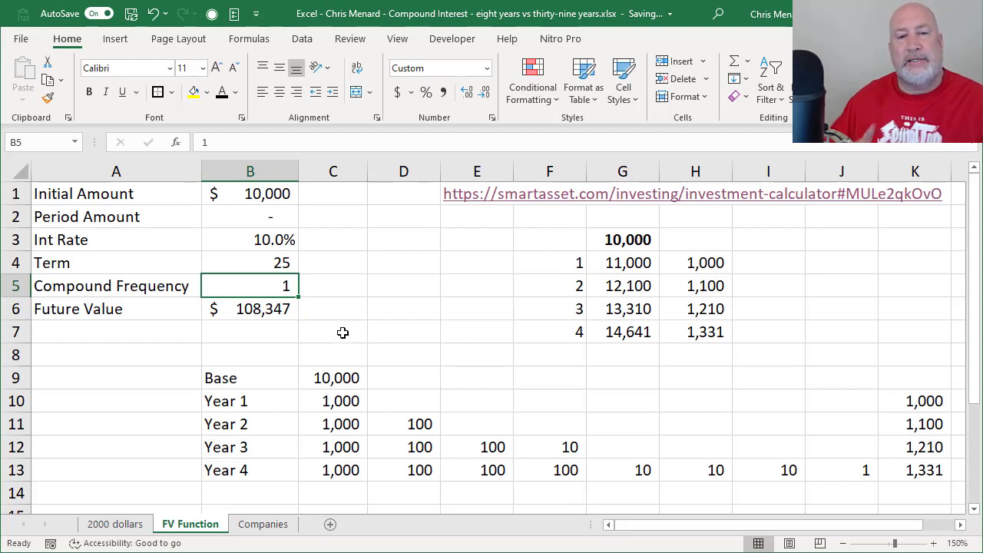
{"action": "left_click", "coordinate": [238, 212]}
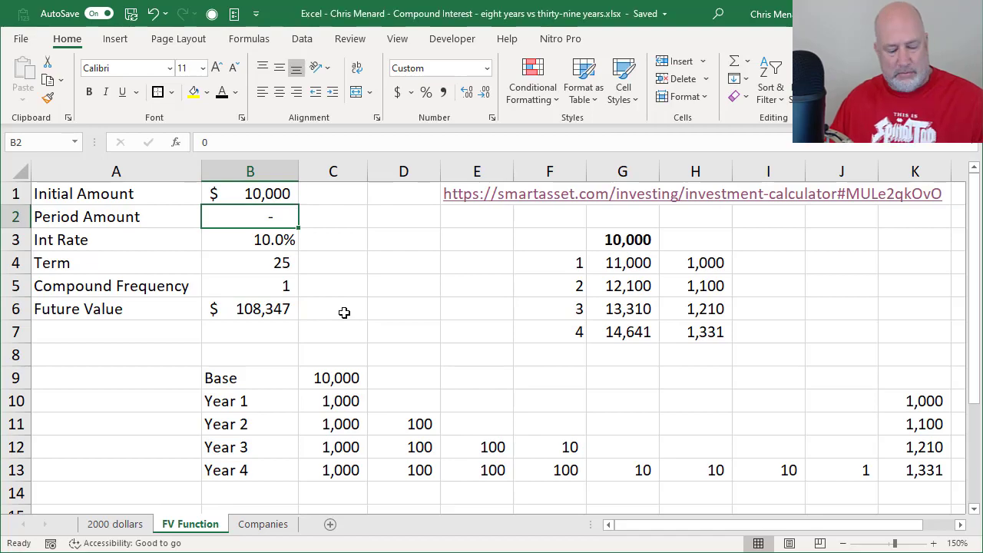
{"action": "key", "text": "alt+Tab"}
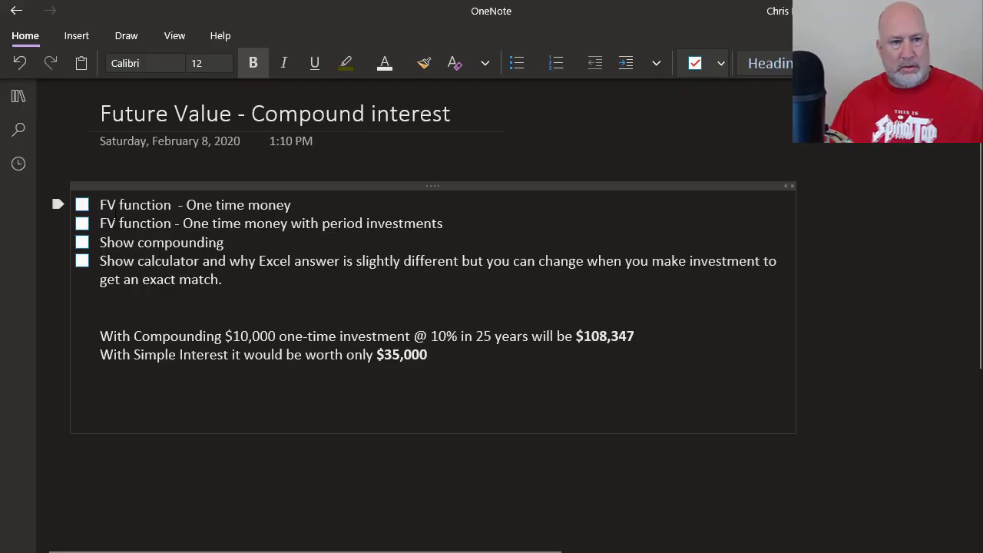
Step: Check off the 'FV function - One time money' and 'Show compounding' to-dos, then return to Excel
{"action": "left_click", "coordinate": [83, 205]}
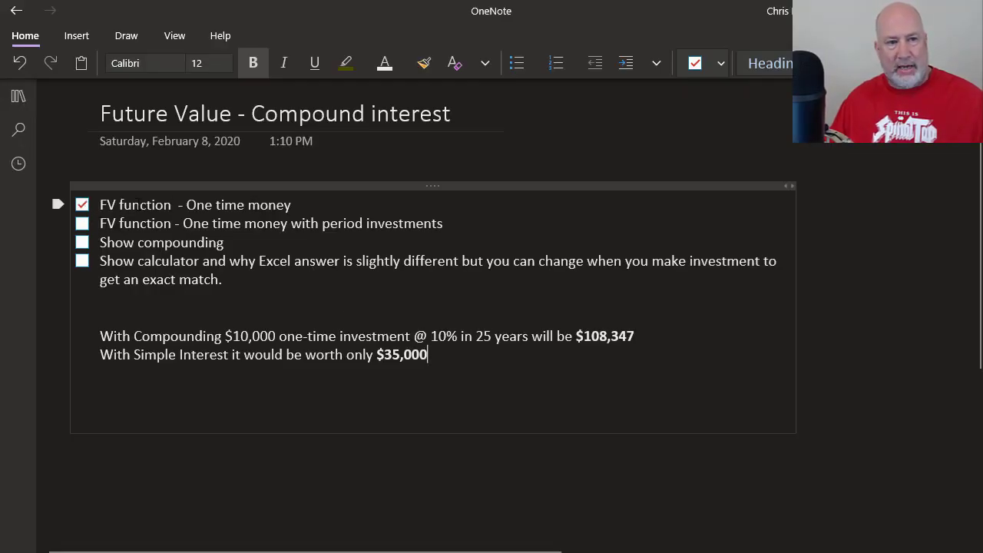
{"action": "left_click", "coordinate": [82, 242]}
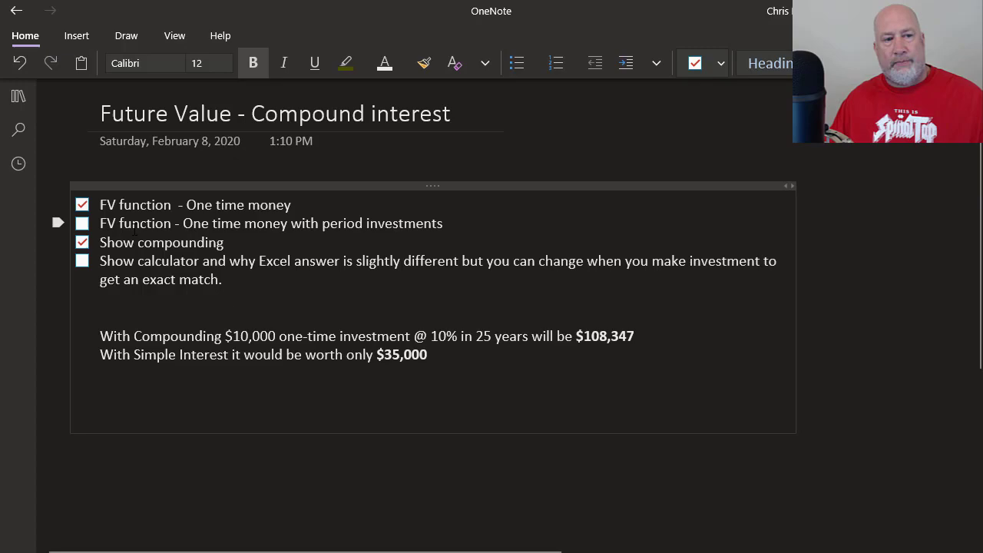
{"action": "key", "text": "alt+Tab"}
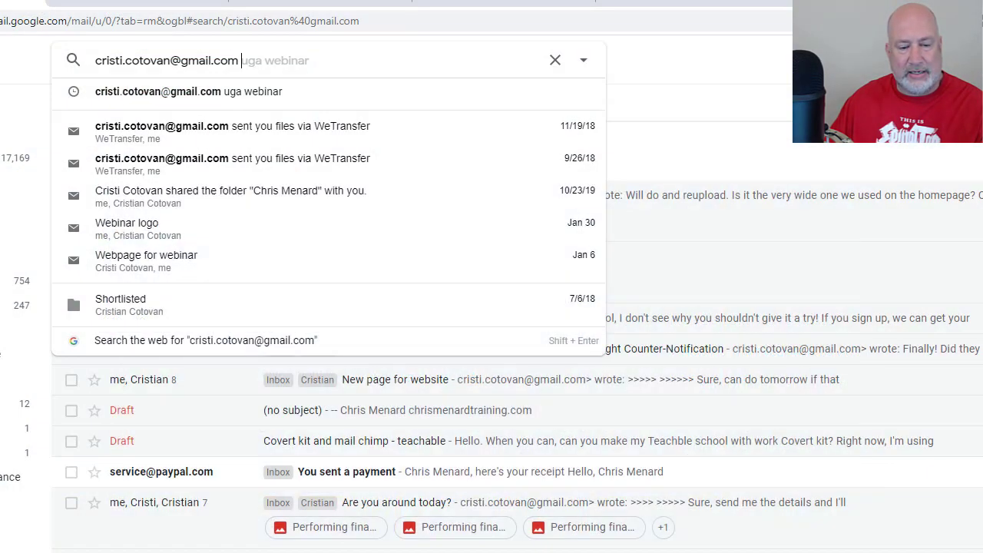
Step: Enter a 10% rate of return with 25 years to grow, confirming $108,347 in the calculator
{"action": "key", "text": "Return"}
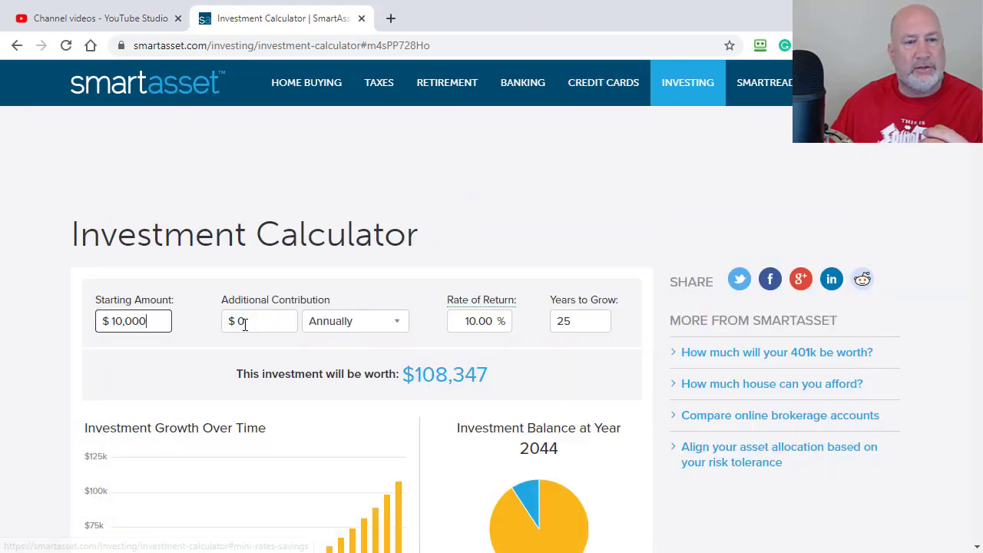
{"action": "left_click", "coordinate": [258, 321]}
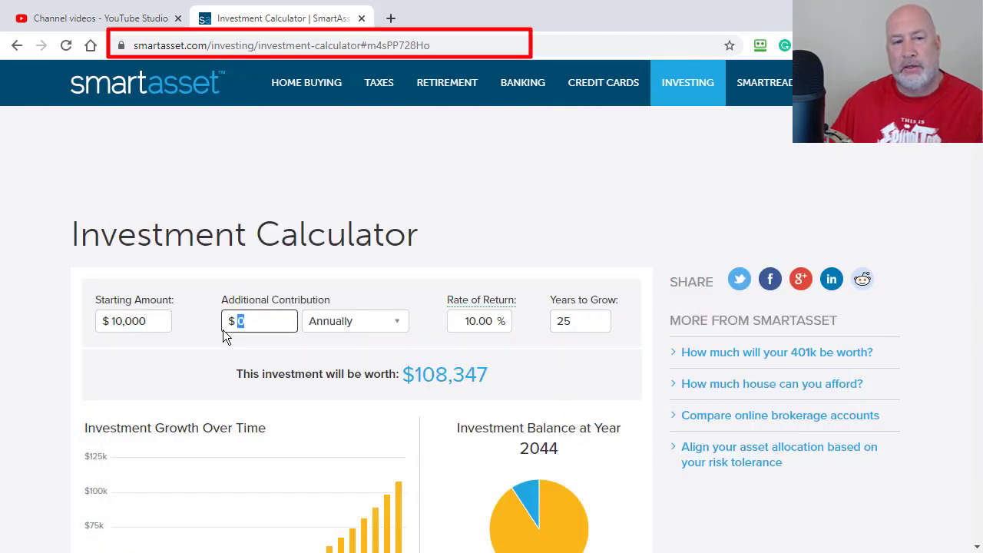
{"action": "key", "text": "Tab"}
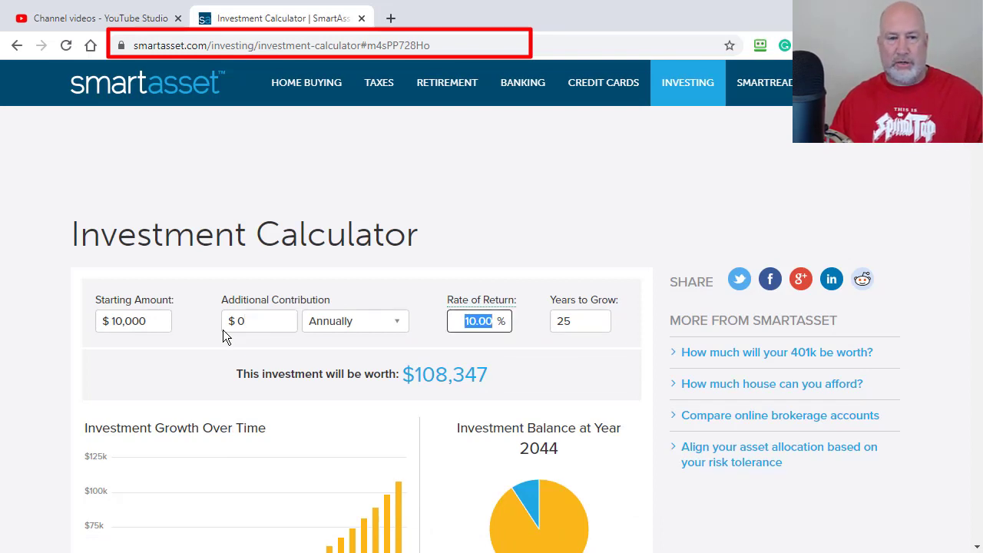
{"action": "type", "text": "10"}
{"action": "key", "text": "Tab"}
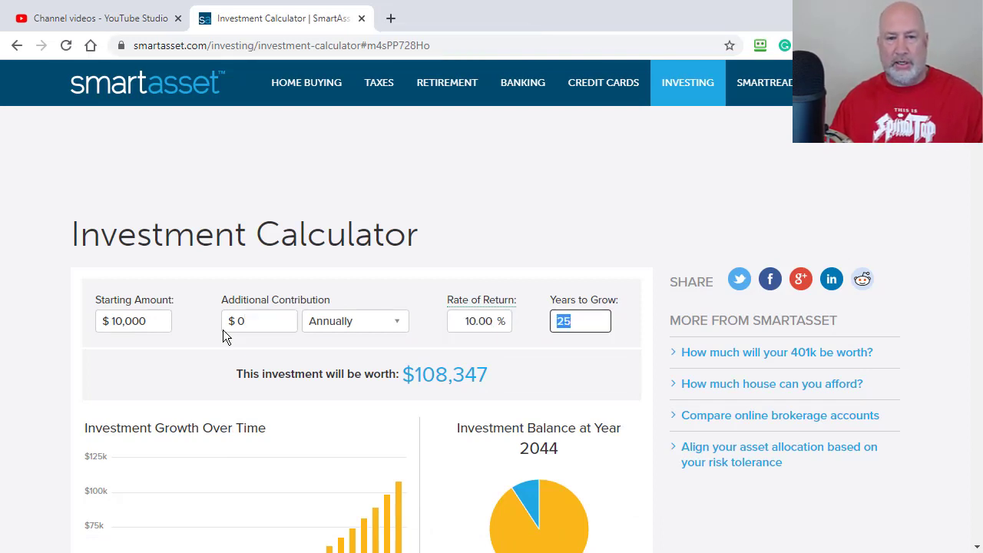
{"action": "left_click", "coordinate": [223, 337]}
{"action": "scroll", "coordinate": [222, 336], "scroll_direction": "down", "scroll_amount": 15}
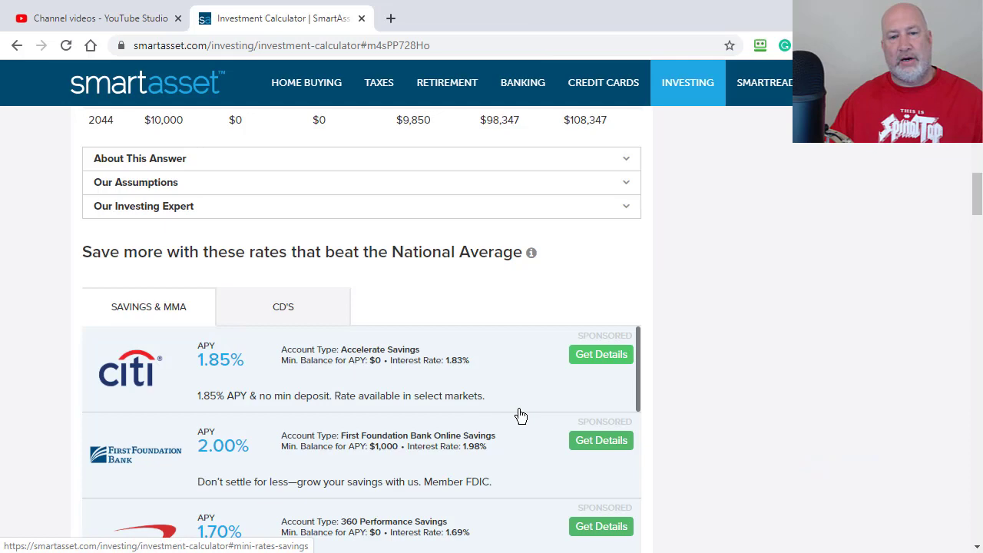
{"action": "scroll", "coordinate": [522, 414], "scroll_direction": "up", "scroll_amount": 15}
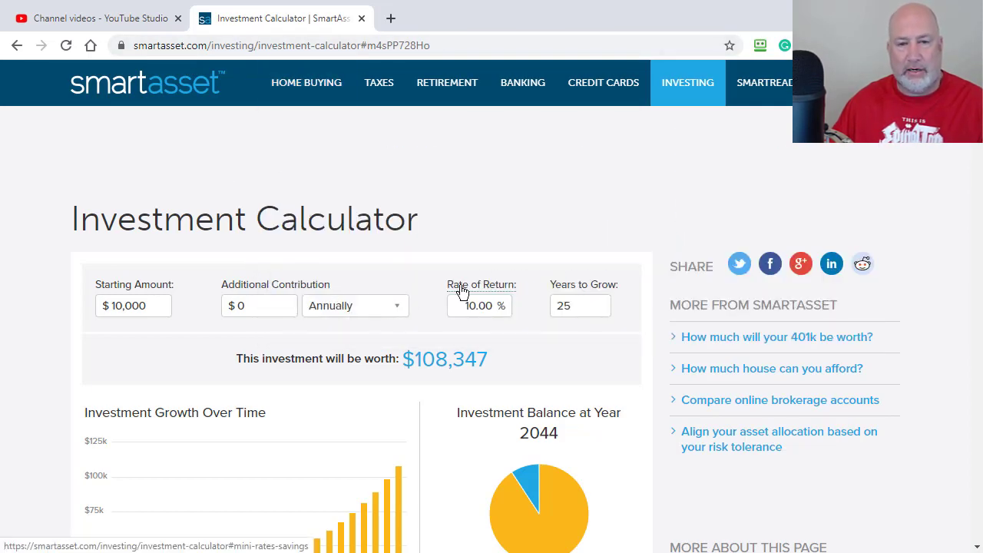
{"action": "scroll", "coordinate": [483, 271], "scroll_direction": "down", "scroll_amount": 8}
{"action": "scroll", "coordinate": [479, 281], "scroll_direction": "up", "scroll_amount": 8}
{"action": "key", "text": "alt+Tab"}
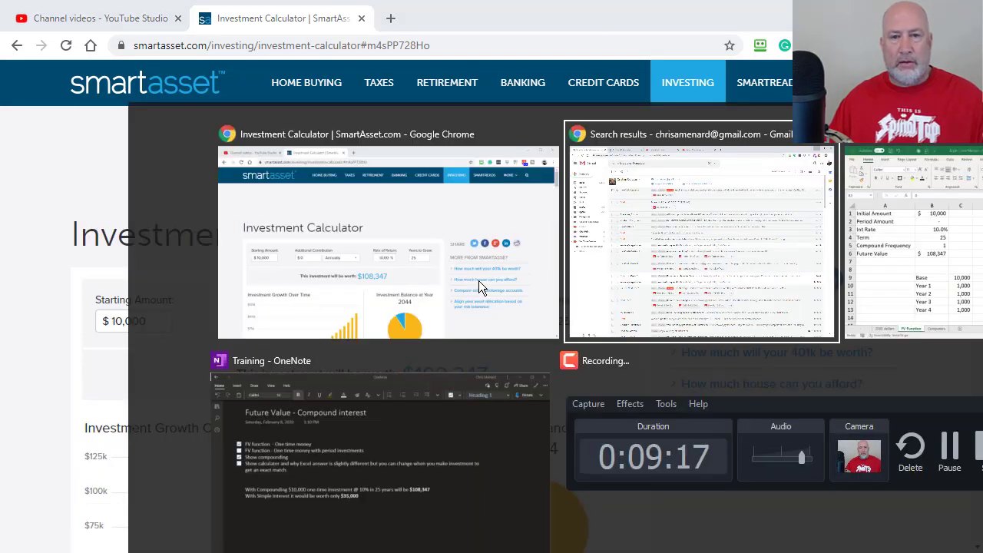
Step: Change the Period Amount in B2 to 2,500, raising Future Value to $354,215
{"action": "key", "text": "alt+Tab"}
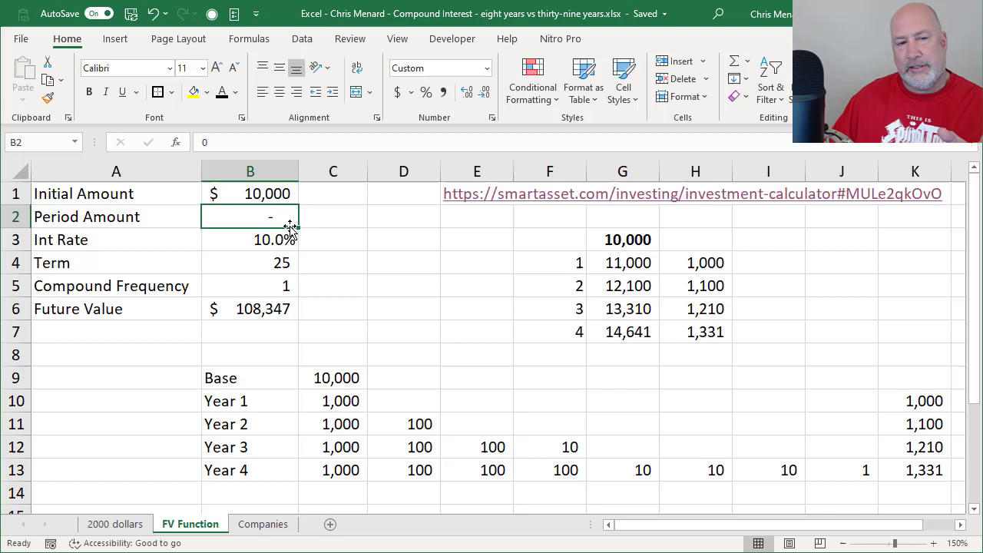
{"action": "left_click", "coordinate": [274, 196]}
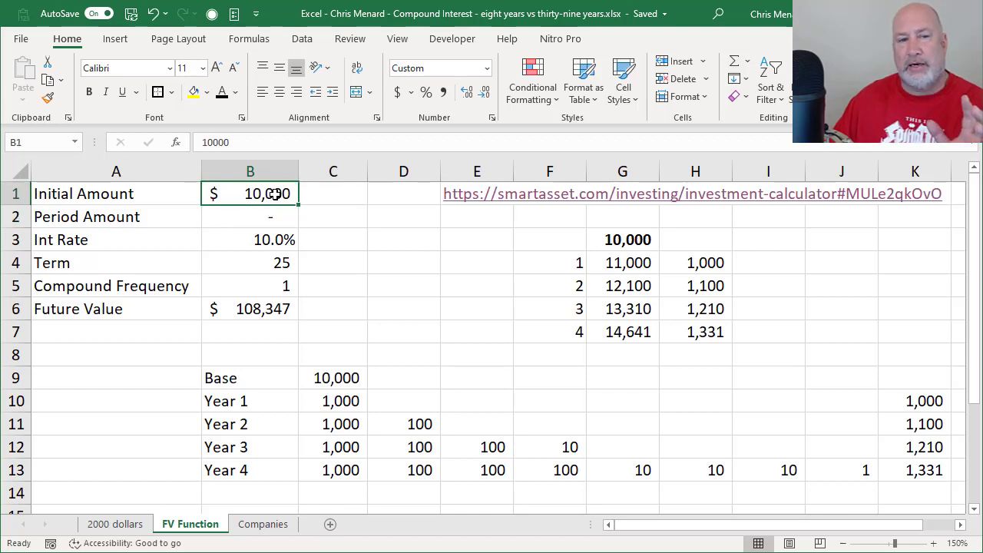
{"action": "left_click", "coordinate": [277, 217]}
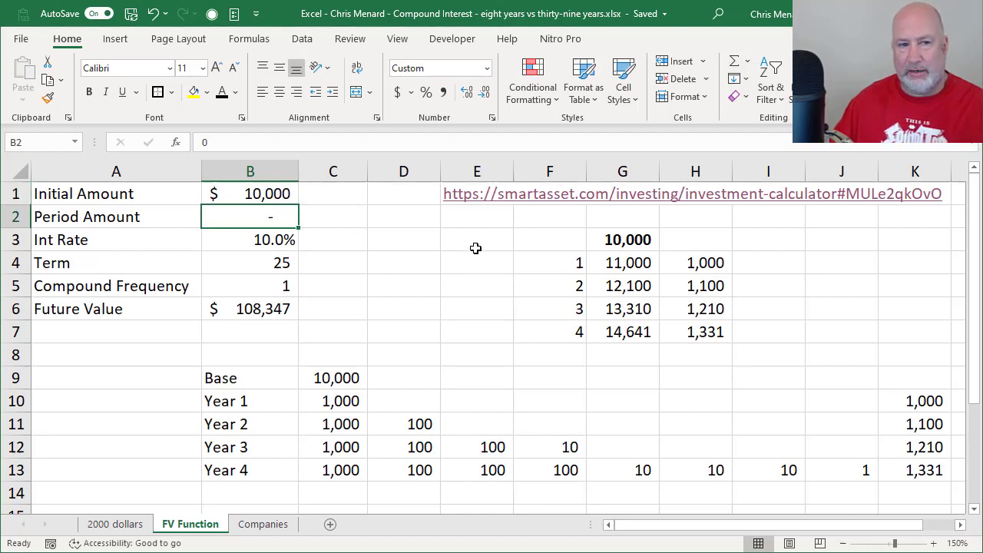
{"action": "type", "text": "2500"}
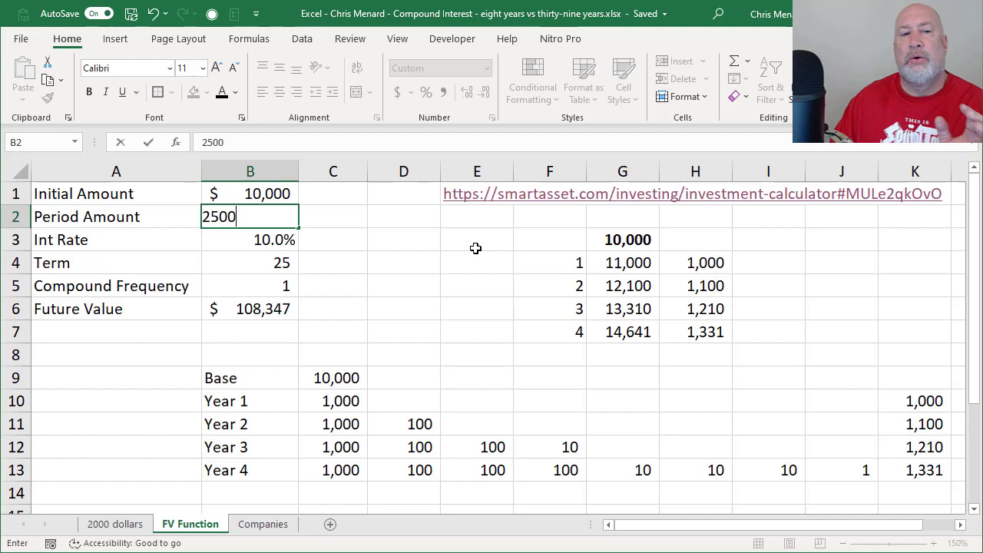
{"action": "key", "text": "Return"}
{"action": "key", "text": "Down"}
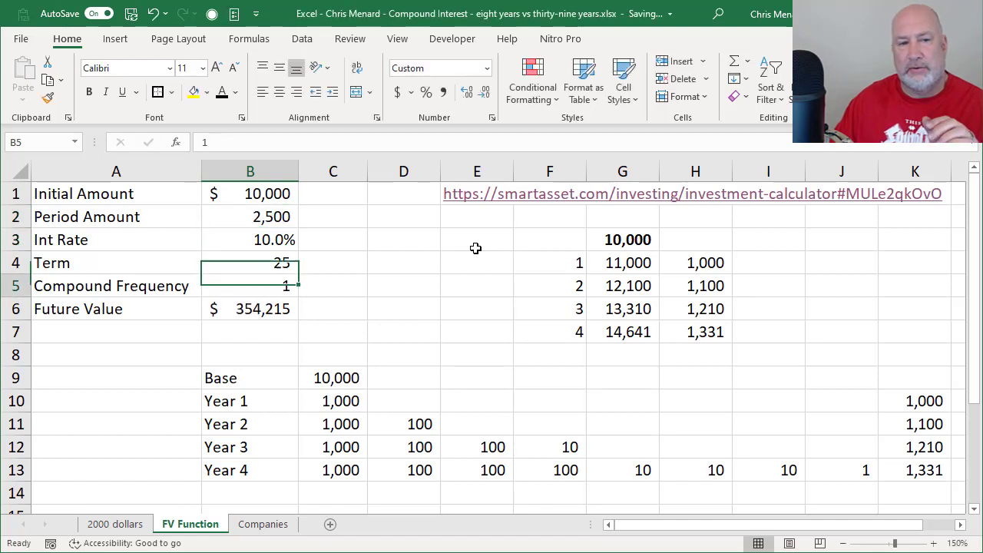
{"action": "key", "text": "Down"}
{"action": "key", "text": "Down"}
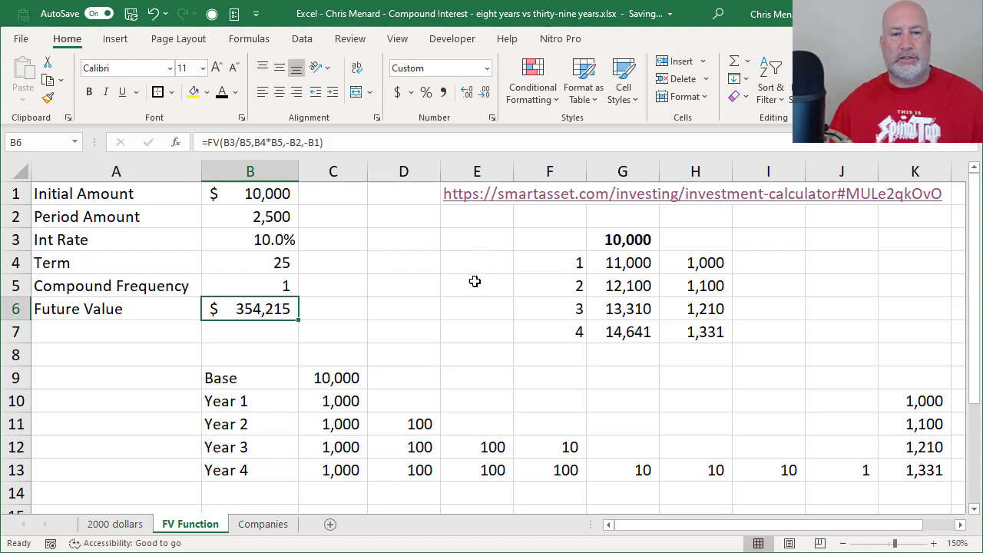
{"action": "key", "text": "alt+Tab"}
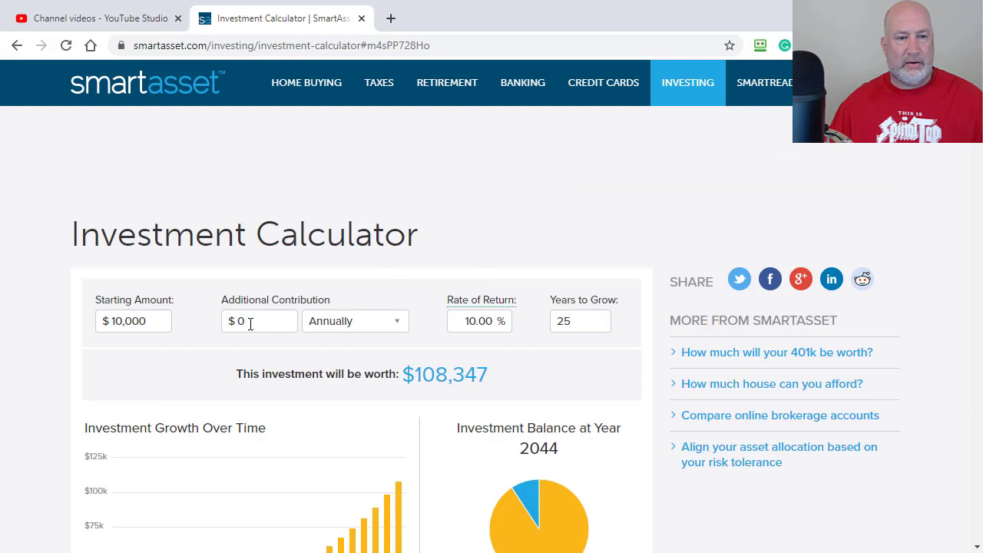
Step: Enter a 2,500 annual additional contribution in SmartAsset, confirming $354,215
{"action": "left_click", "coordinate": [249, 324]}
{"action": "type", "text": "2500"}
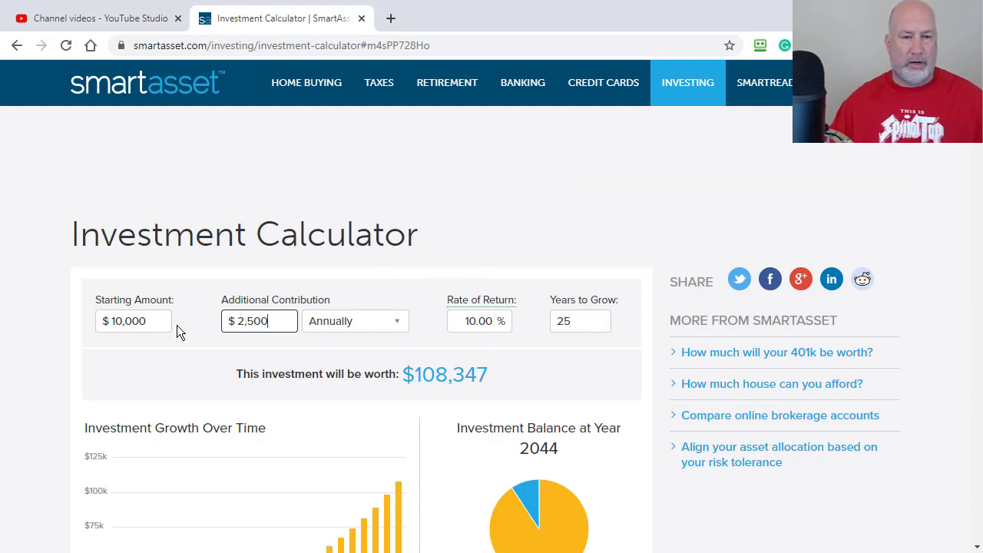
{"action": "left_click", "coordinate": [424, 263]}
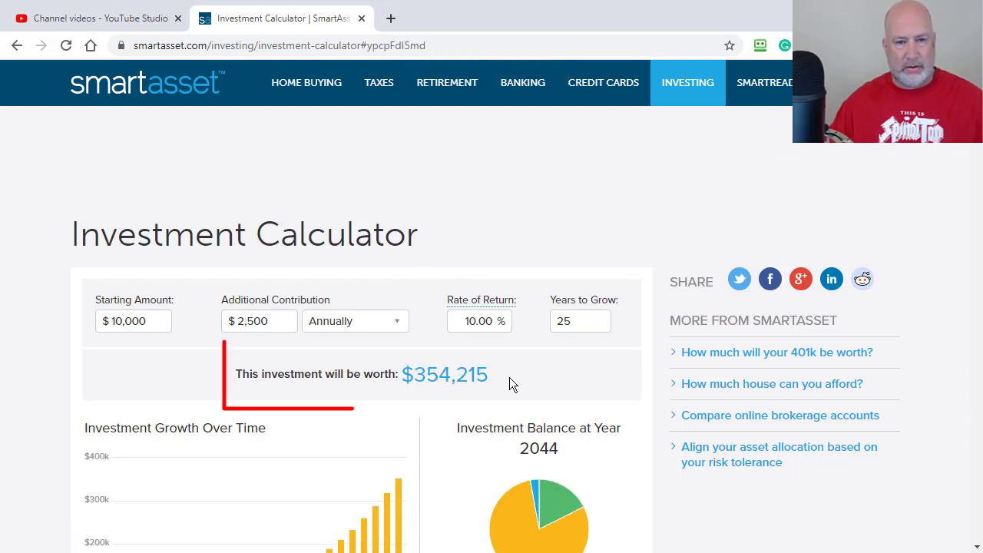
{"action": "key", "text": "alt+Tab"}
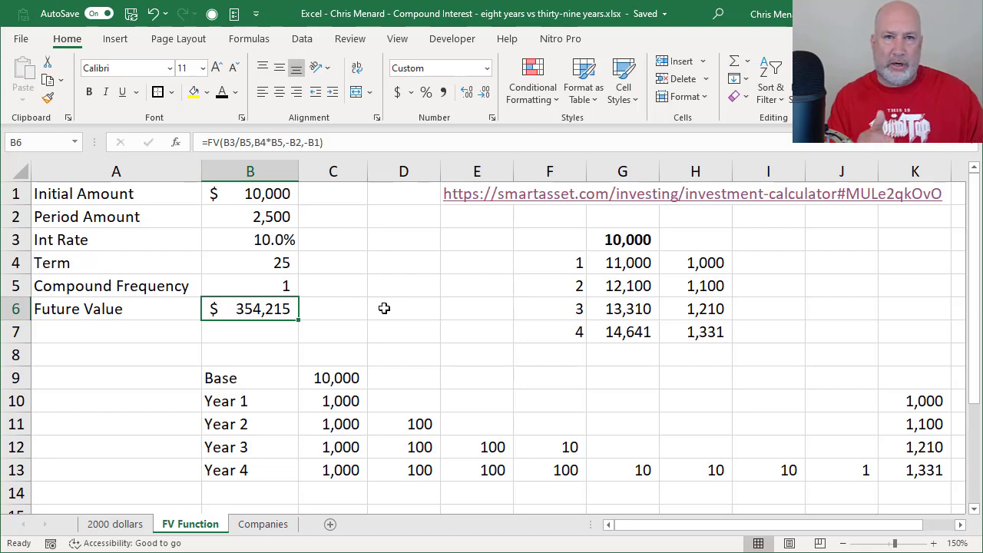
Step: Switch back to the SmartAsset calculator in Chrome
{"action": "key", "text": "alt+Tab"}
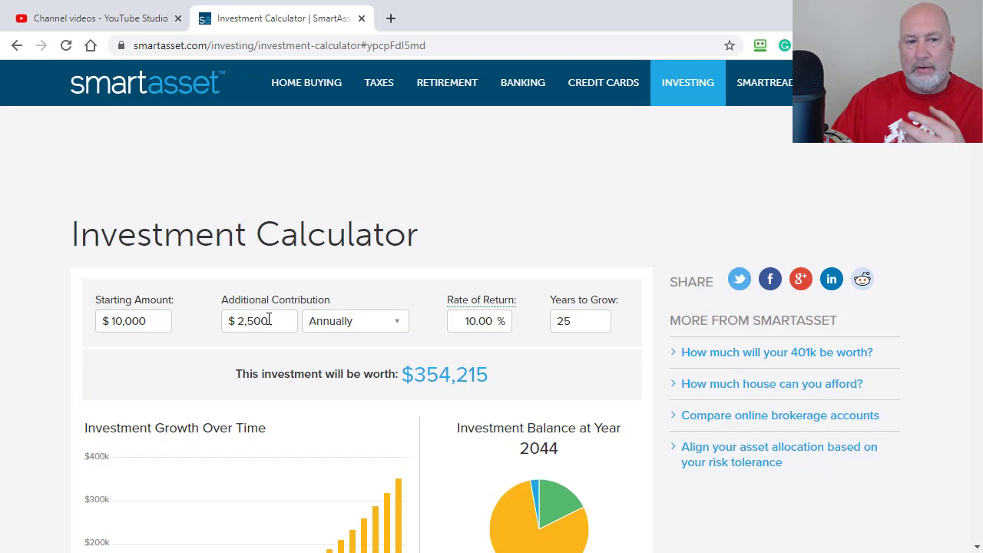
Step: Set a $1,000 monthly additional contribution, giving $1,447,403
{"action": "scroll", "coordinate": [420, 235], "scroll_direction": "down", "scroll_amount": 3}
{"action": "scroll", "coordinate": [421, 235], "scroll_direction": "up", "scroll_amount": 3}
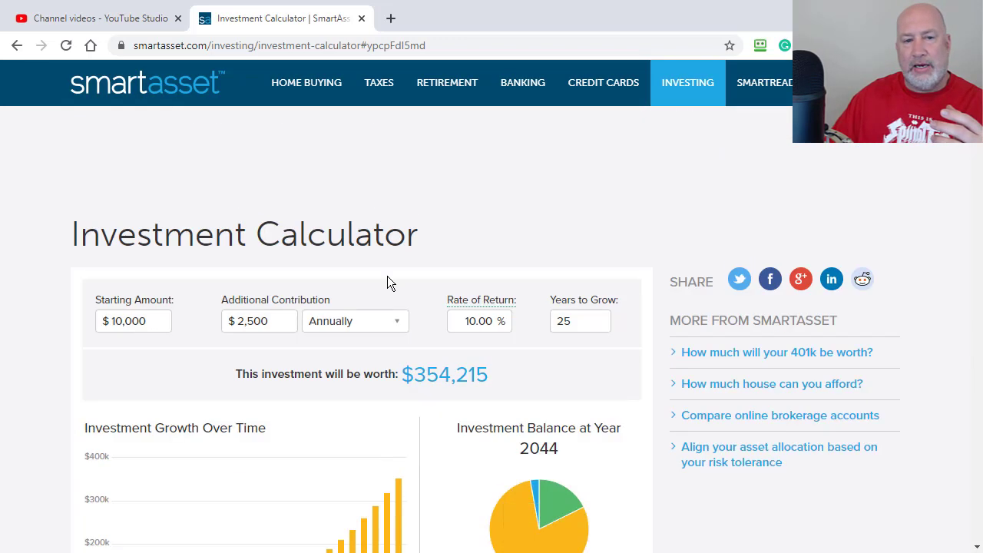
{"action": "left_click", "coordinate": [399, 325]}
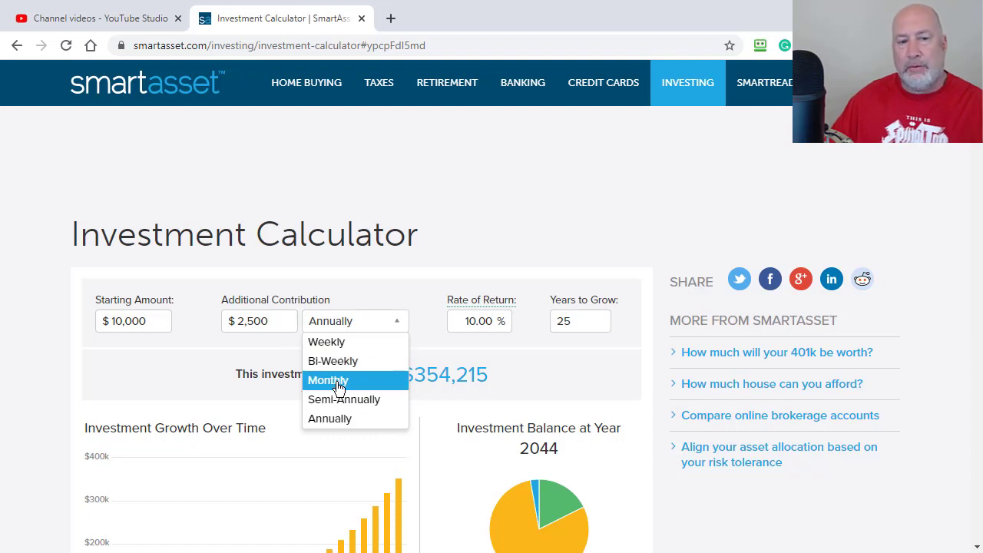
{"action": "left_click", "coordinate": [284, 319]}
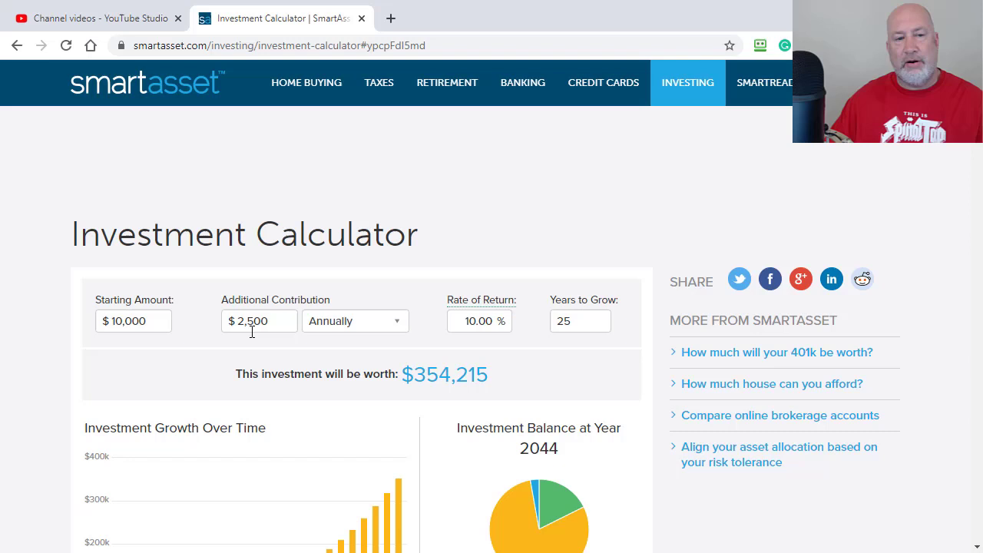
{"action": "left_click", "coordinate": [284, 321]}
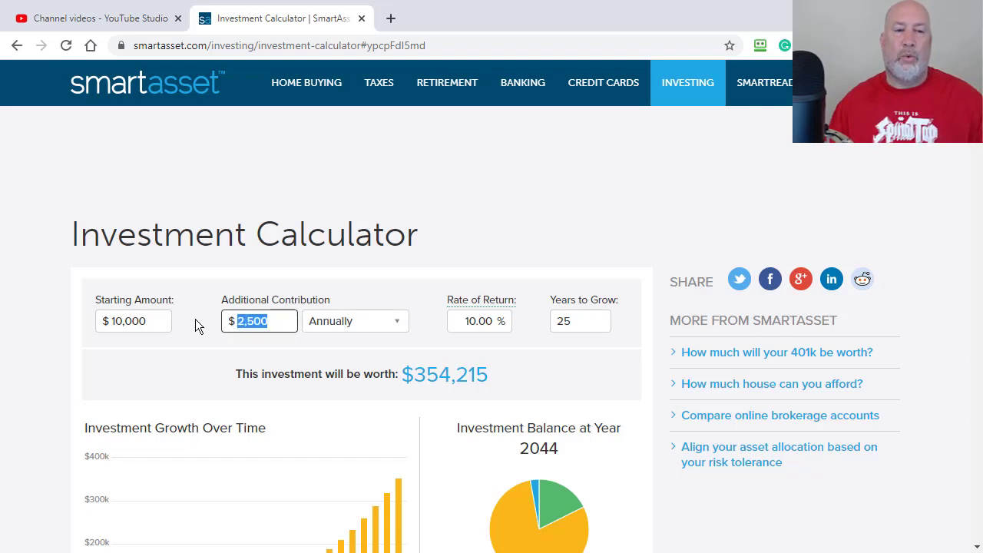
{"action": "type", "text": "1000"}
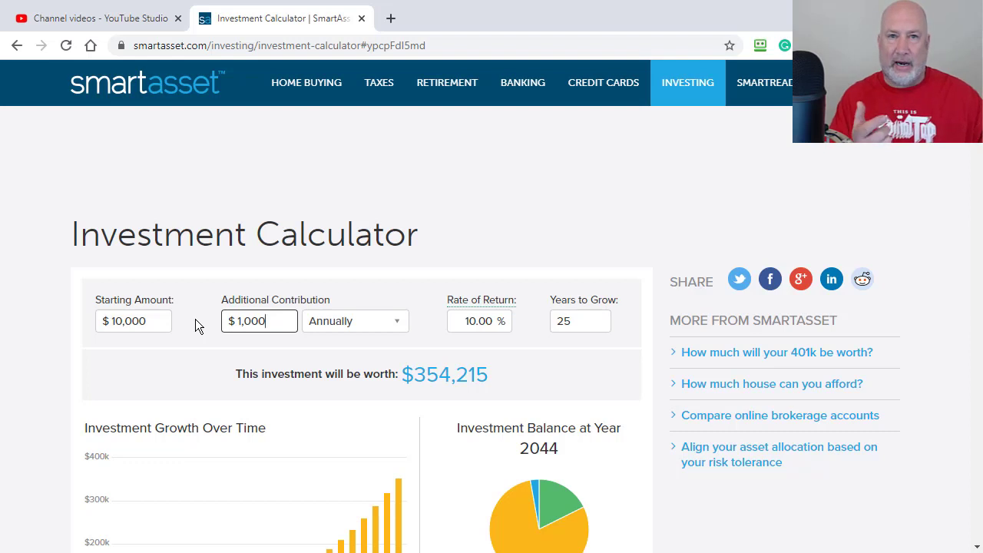
{"action": "left_click", "coordinate": [355, 321]}
{"action": "left_click", "coordinate": [385, 345]}
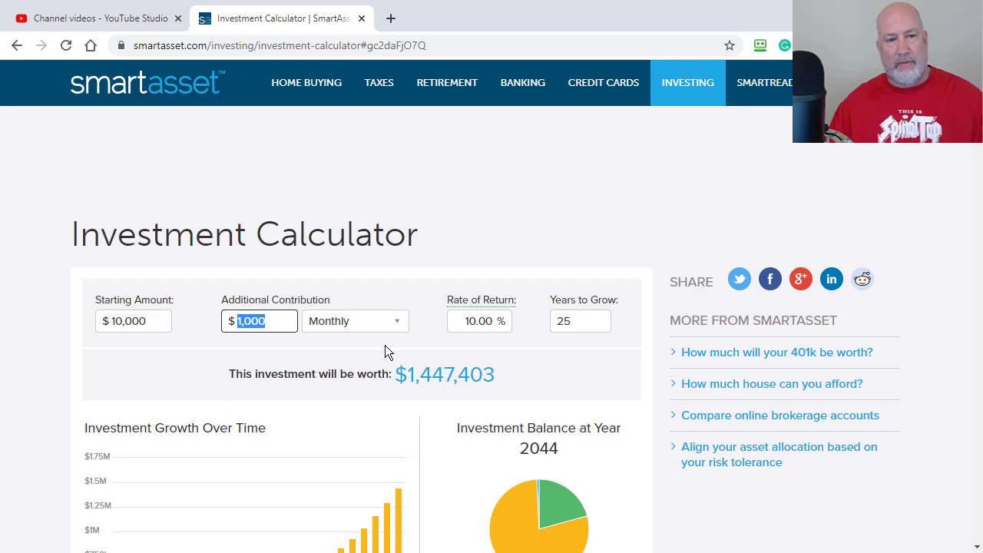
{"action": "key", "text": "alt+Tab"}
{"action": "left_click", "coordinate": [388, 342]}
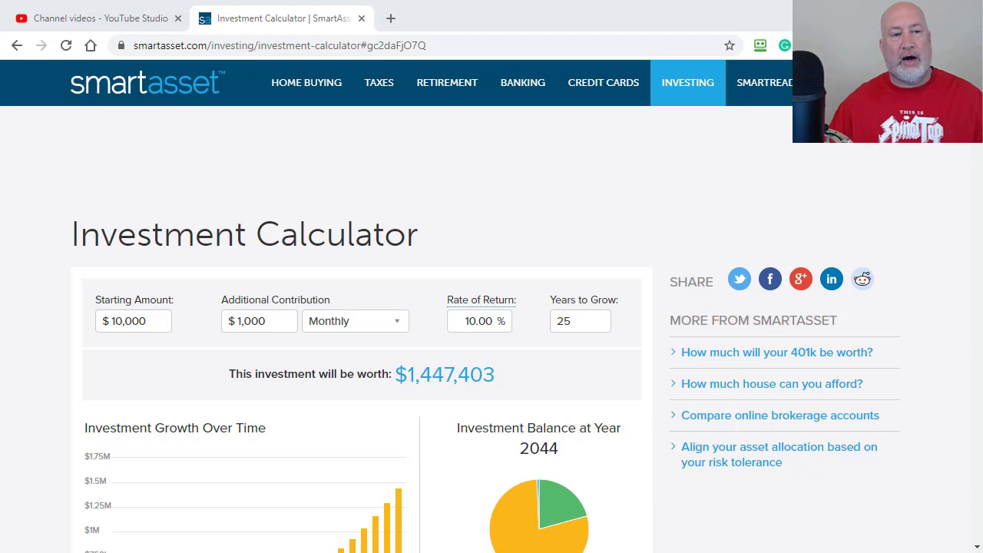
Step: Snip the calculator's inputs and result as a screenshot
{"action": "key", "text": "Print"}
{"action": "left_click_drag", "start_coordinate": [53, 211], "coordinate": [657, 403]}
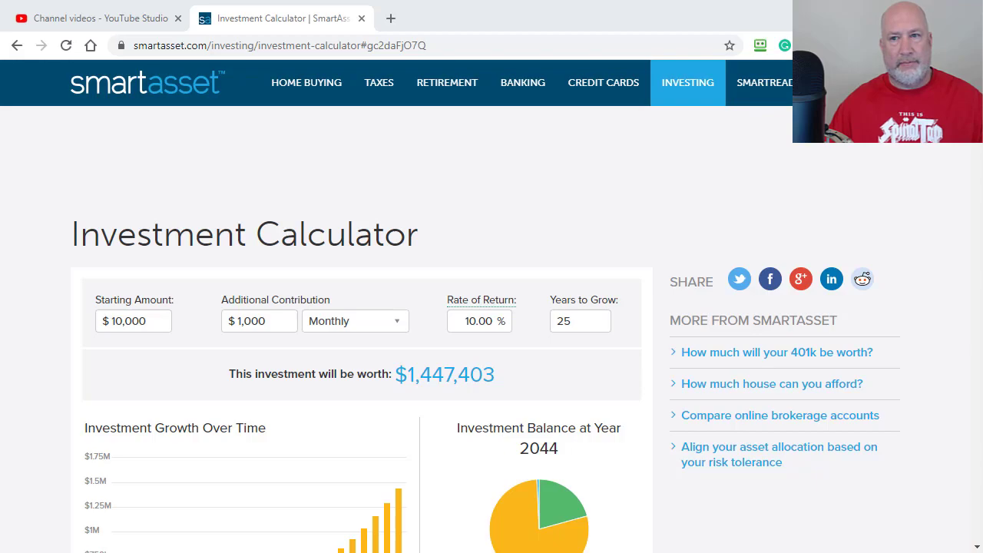
{"action": "key", "text": "alt+Tab"}
Step: Replace the old calculator screenshot with the new one, sized over D2:K7
{"action": "left_click", "coordinate": [481, 299]}
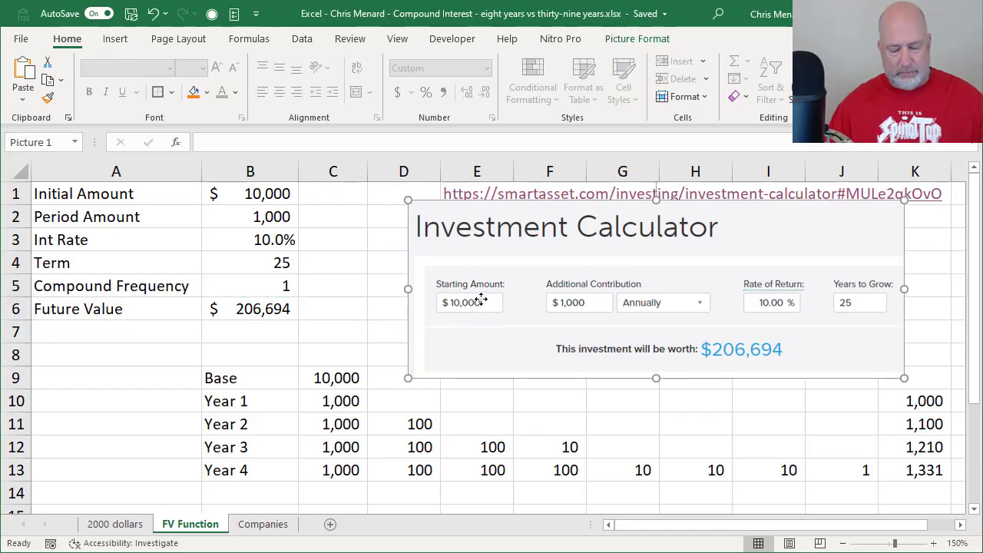
{"action": "key", "text": "Delete"}
{"action": "key", "text": "ctrl+v"}
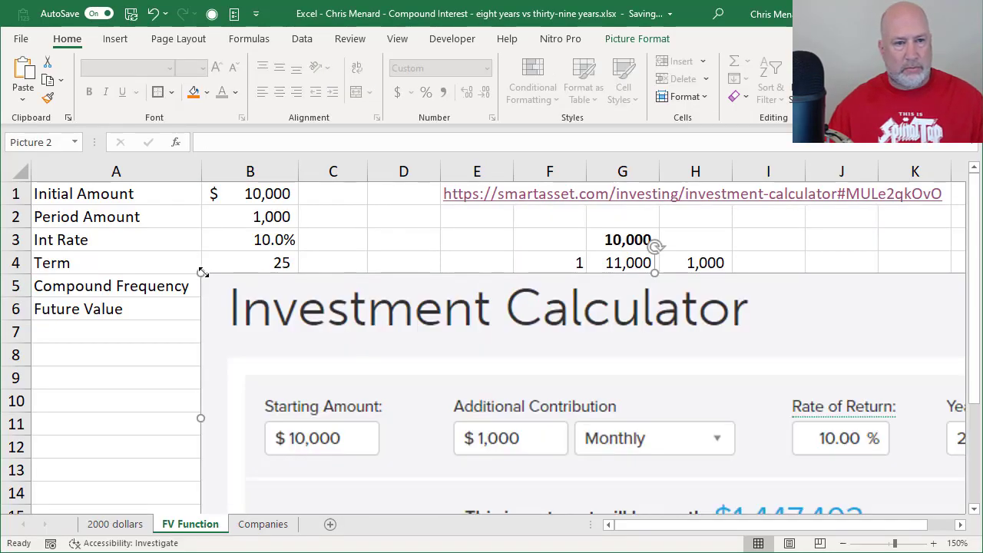
{"action": "left_click_drag", "start_coordinate": [202, 272], "coordinate": [604, 346]}
{"action": "left_click_drag", "start_coordinate": [725, 378], "coordinate": [514, 229]}
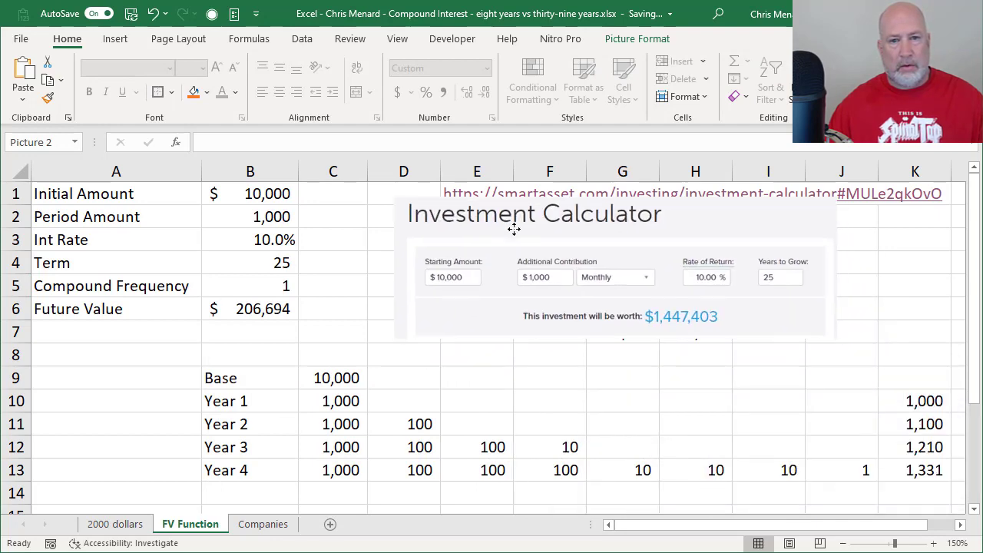
{"action": "left_click_drag", "start_coordinate": [838, 341], "coordinate": [836, 369]}
Step: Set Period Amount B2 to 1,000 and Compound Frequency B5 to 12
{"action": "left_click", "coordinate": [247, 225]}
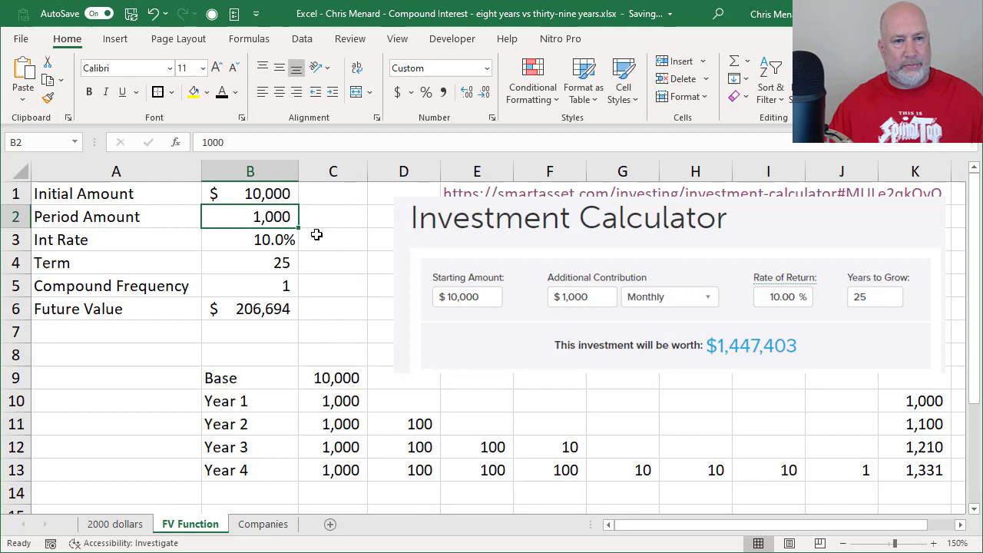
{"action": "type", "text": "1000"}
{"action": "key", "text": "Return"}
{"action": "key", "text": "Down"}
{"action": "key", "text": "Down"}
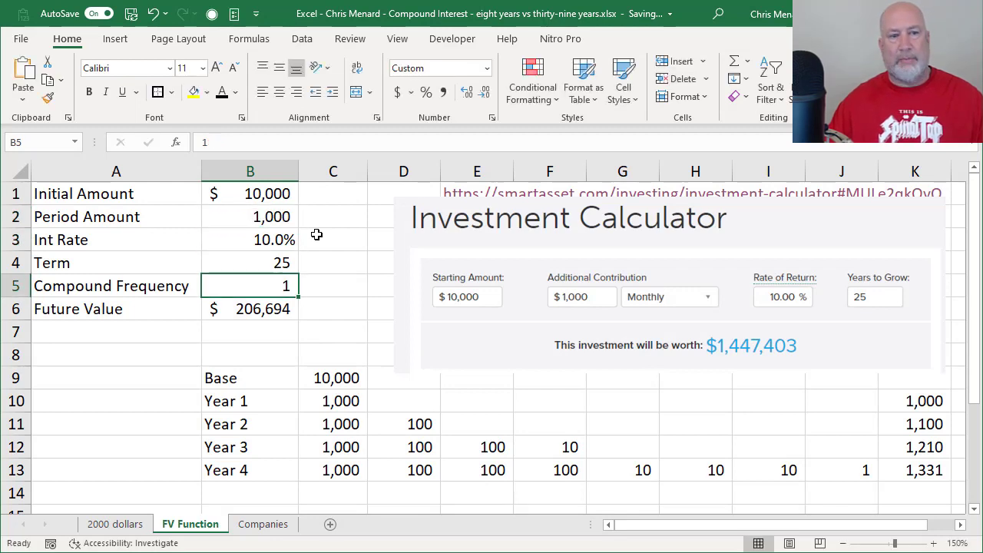
{"action": "type", "text": "12"}
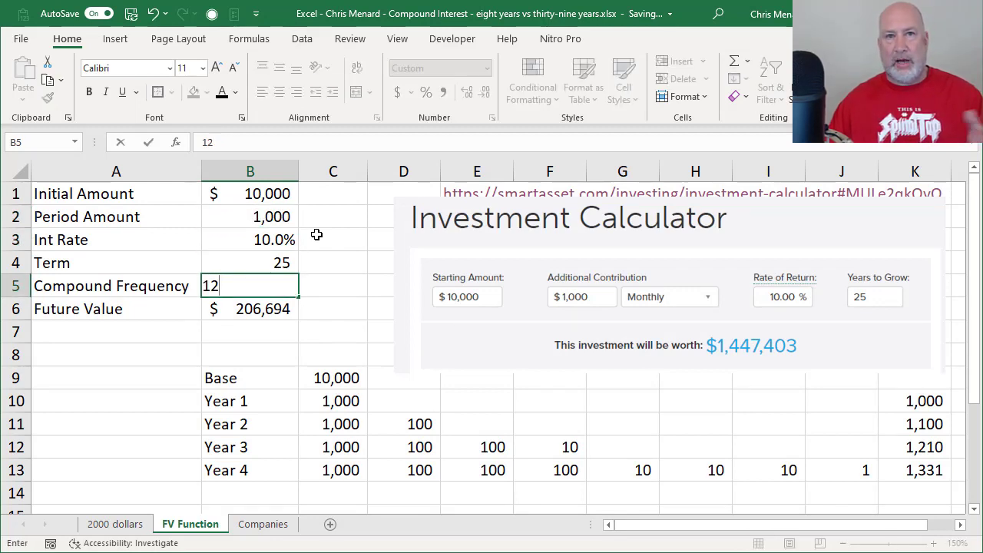
{"action": "key", "text": "Return"}
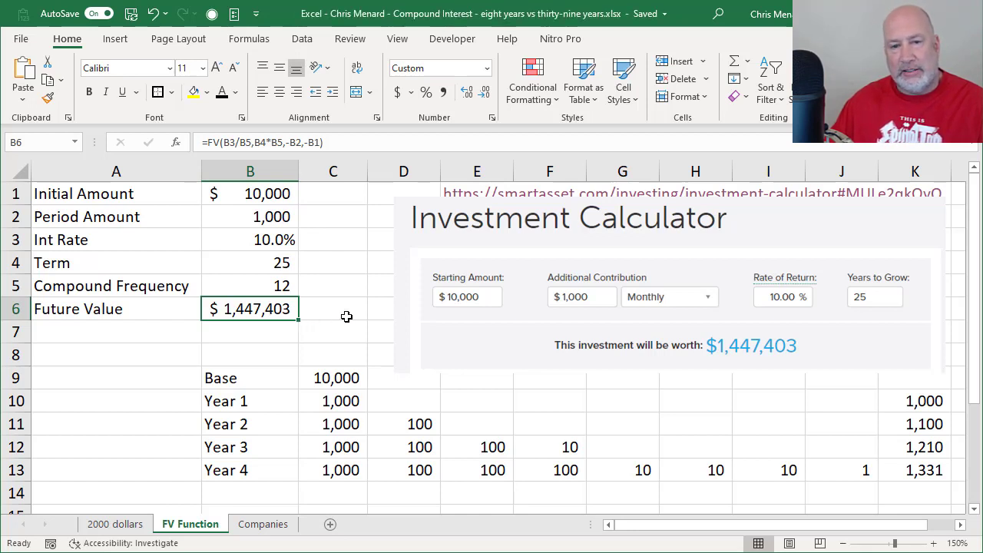
Step: Append a type argument of 1 to the Future Value formula in B6
{"action": "left_click", "coordinate": [318, 143]}
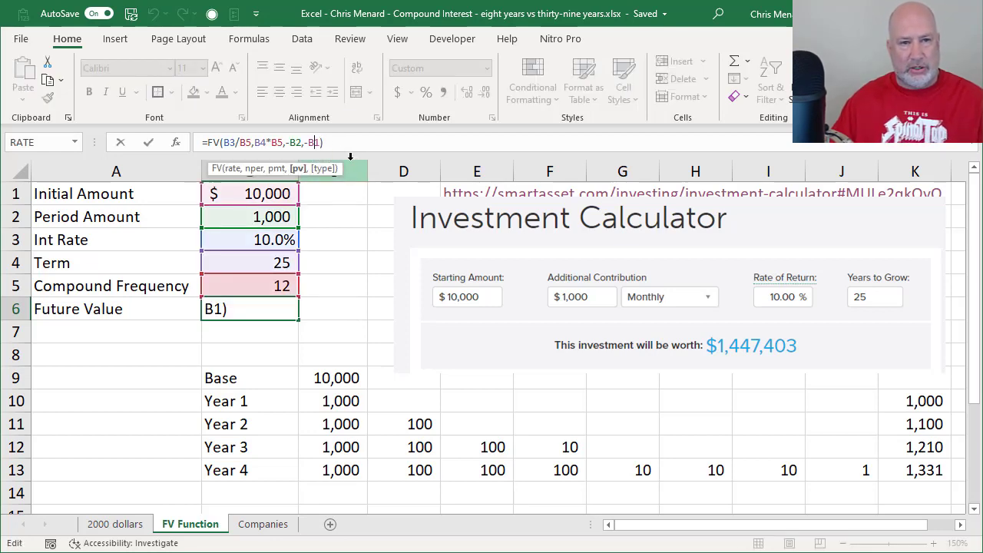
{"action": "type", "text": ","}
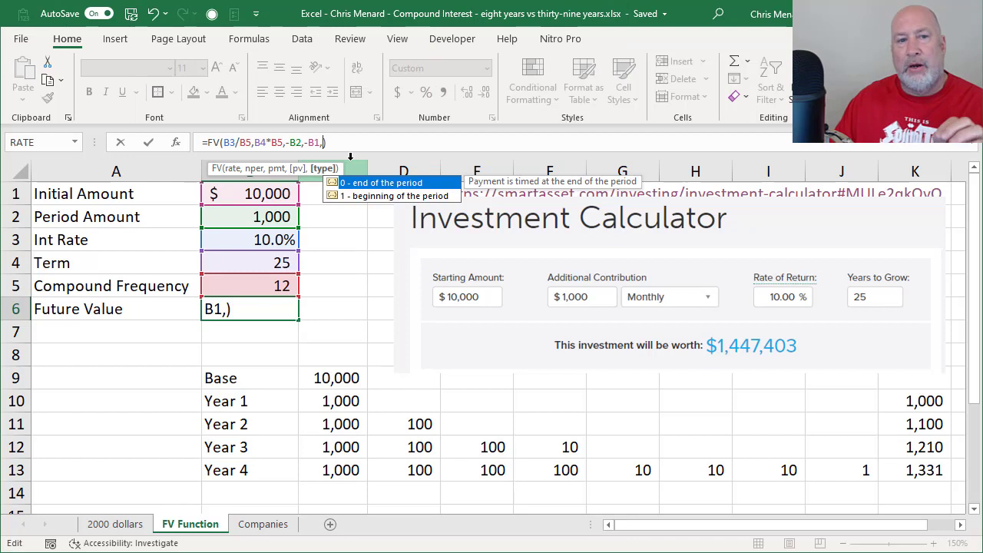
{"action": "type", "text": "1"}
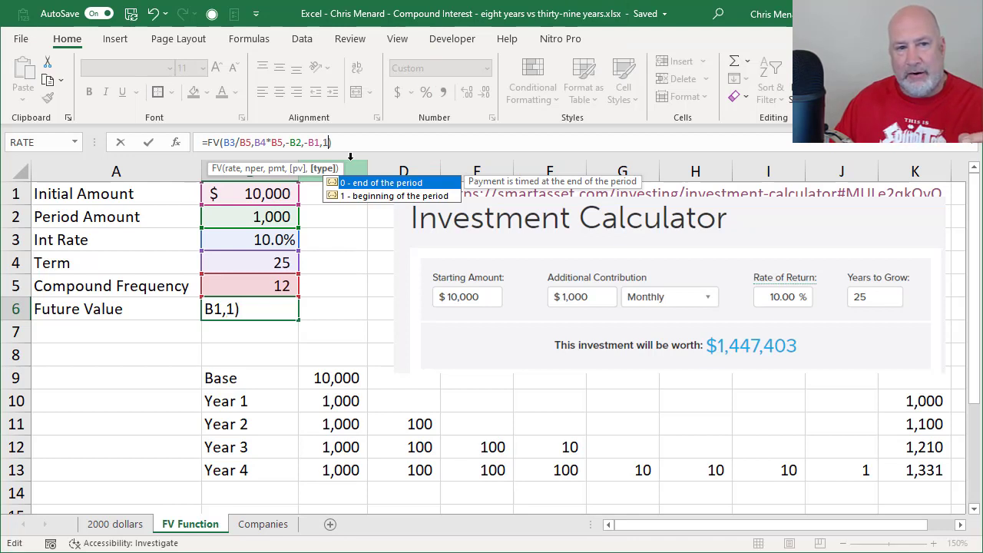
{"action": "key", "text": "BackSpace"}
{"action": "type", "text": "1"}
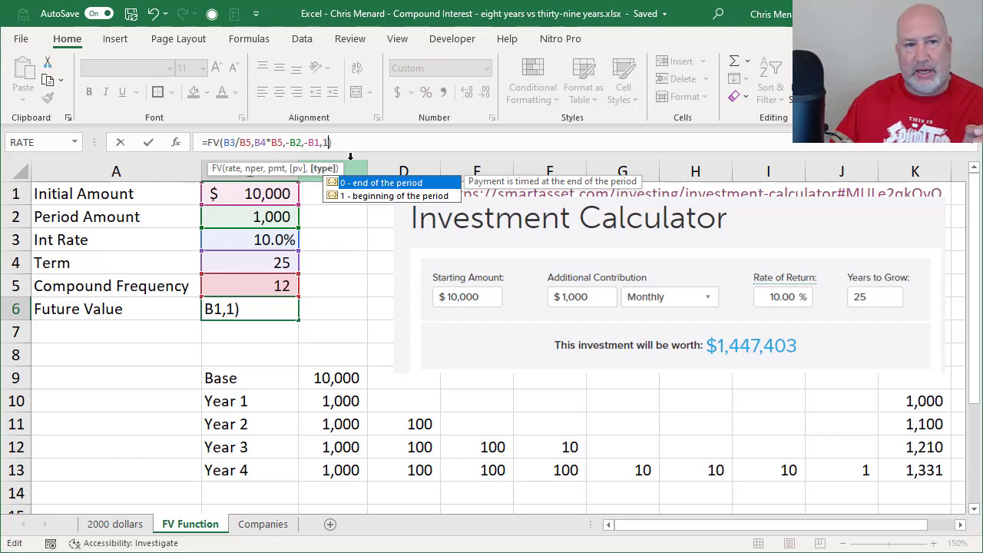
{"action": "key", "text": "Return"}
{"action": "key", "text": "Up"}
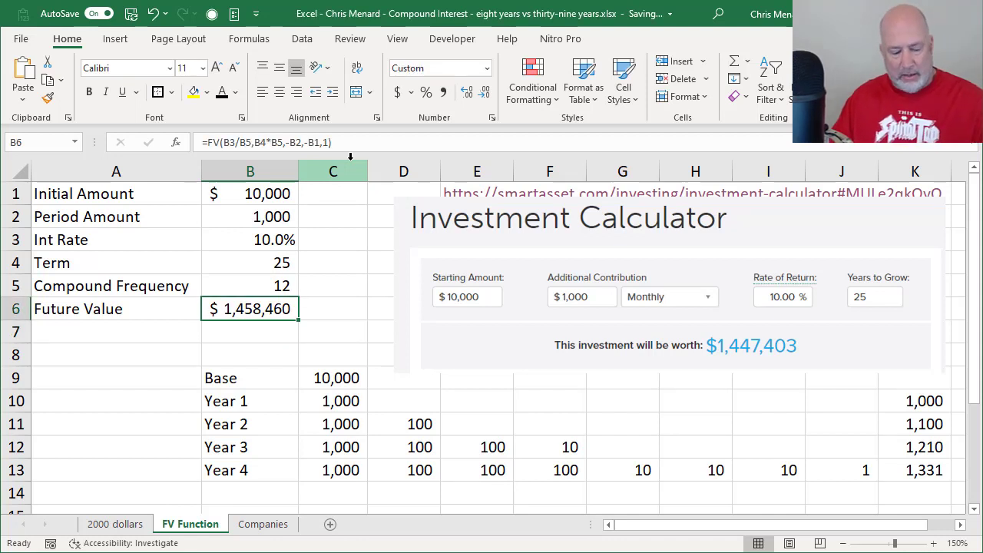
Step: Change the FV type argument from 1 to 0, keeping $1,447,403
{"action": "key", "text": "F2"}
{"action": "key", "text": "Left"}
{"action": "key", "text": "Left"}
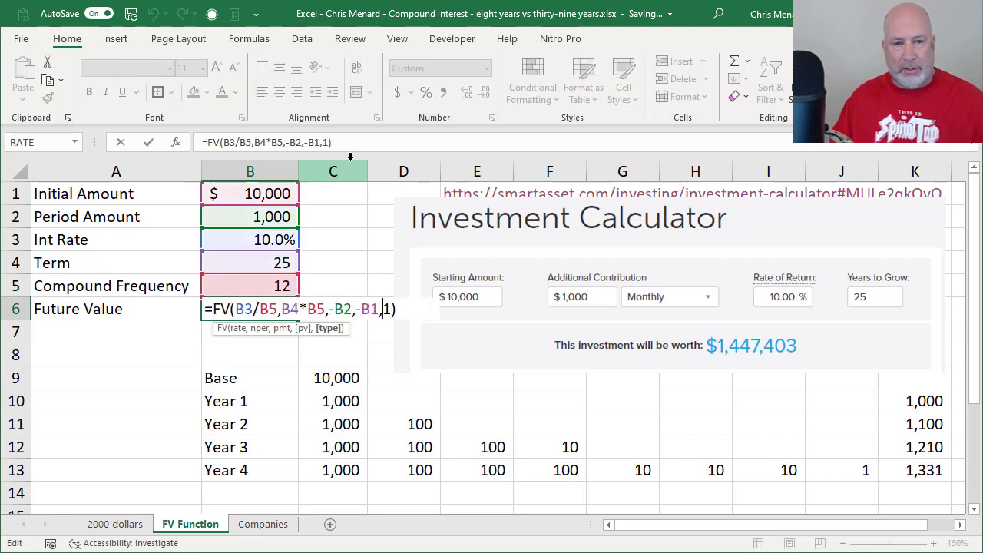
{"action": "key", "text": "Delete"}
{"action": "type", "text": "0"}
{"action": "key", "text": "Return"}
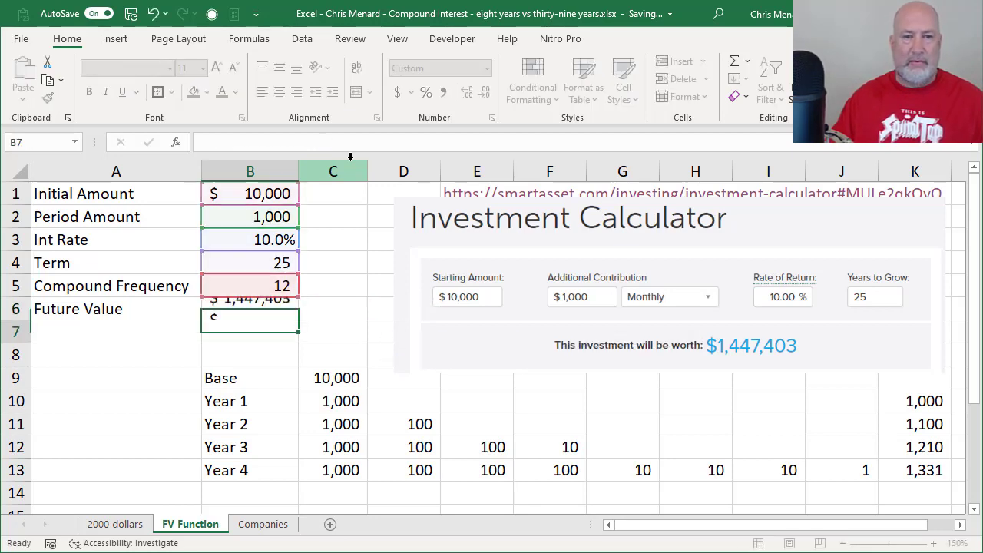
{"action": "key", "text": "Up"}
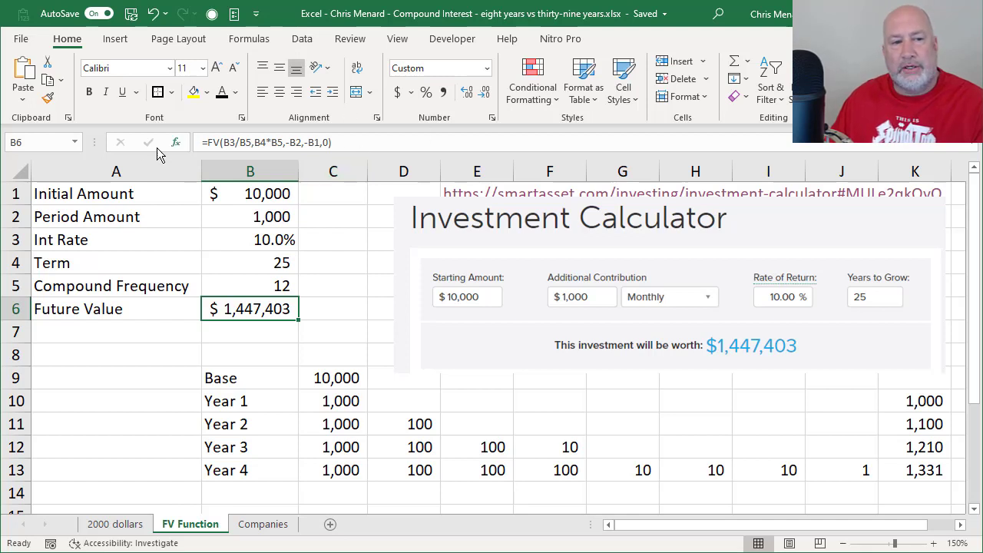
{"action": "left_click", "coordinate": [178, 193]}
{"action": "left_click", "coordinate": [230, 198]}
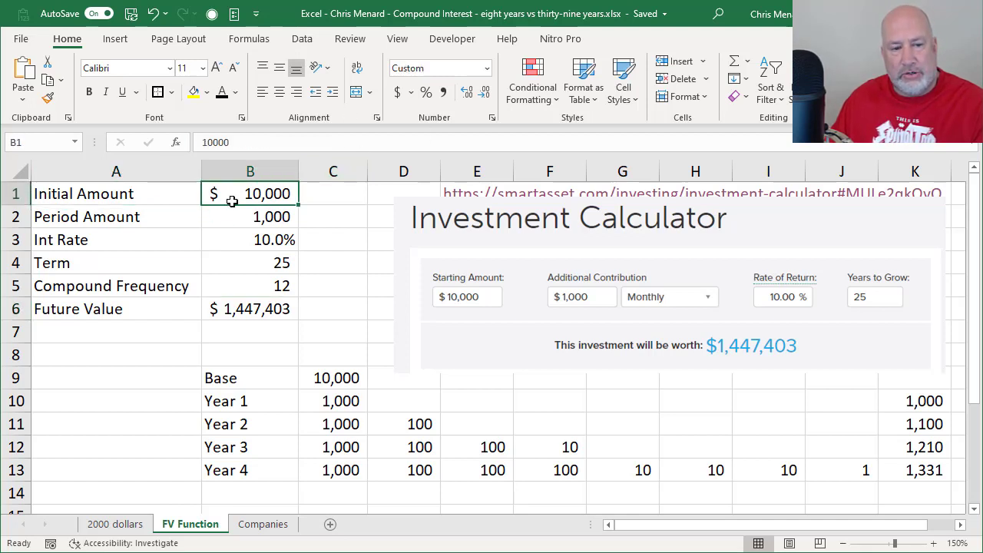